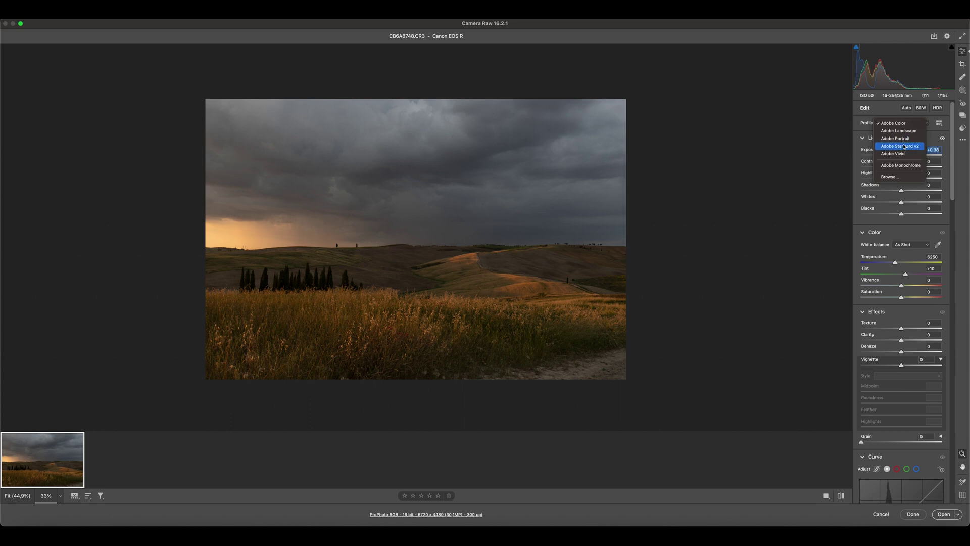
Apply Adobe Standard v2 and set Exposure +0.60, Contrast +37, Highlights −56, Shadows +7, Whites −30, Blacks +23.
left_click(902, 146)
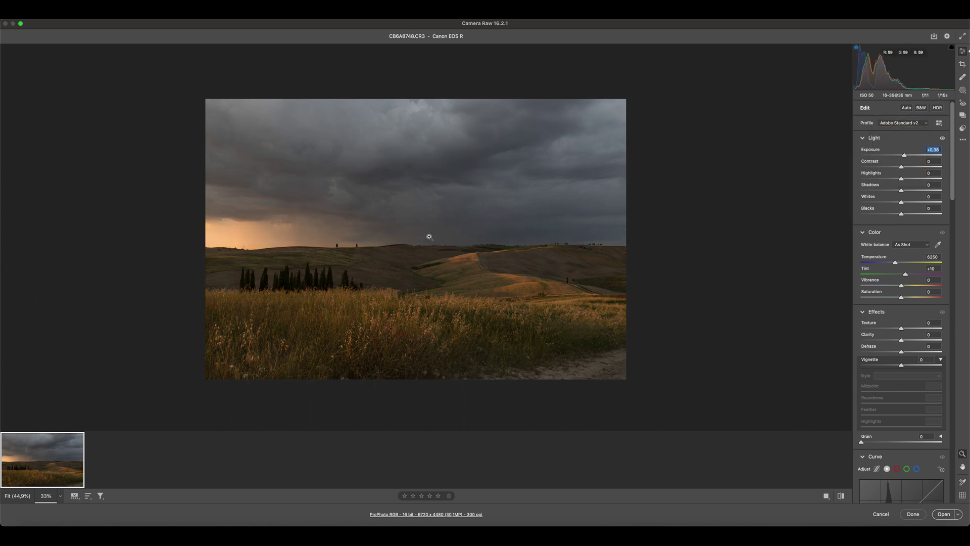
left_click_drag(903, 156, 879, 176)
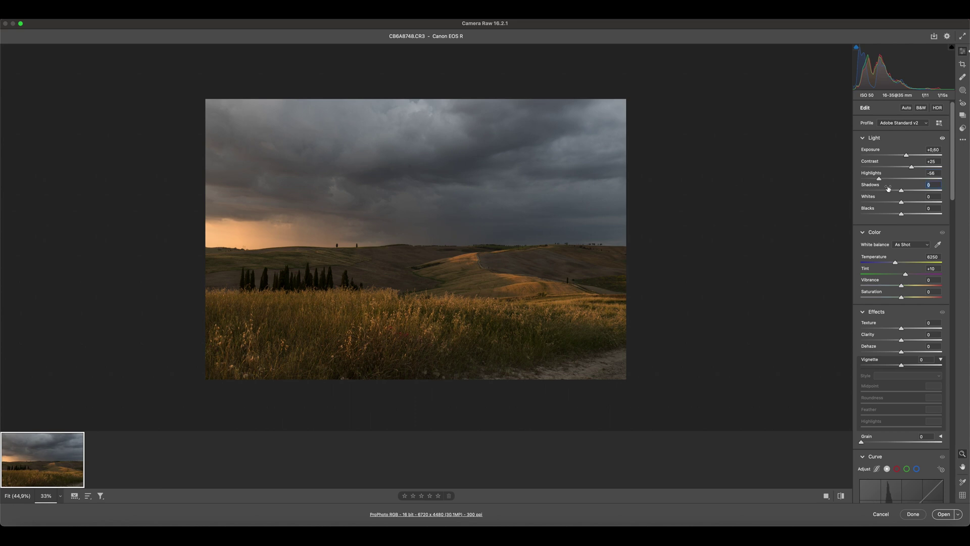
left_click_drag(891, 188, 904, 214)
left_click_drag(907, 168, 914, 167)
In the Color Mixer, drop Blues luminance to −80 to darken the sky.
scroll(882, 316, "down", 5)
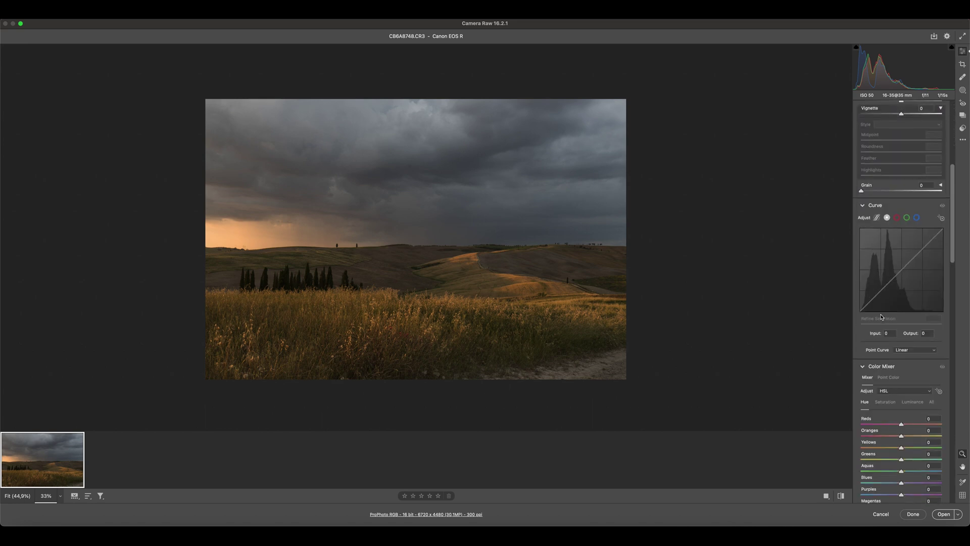
scroll(883, 313, "down", 3)
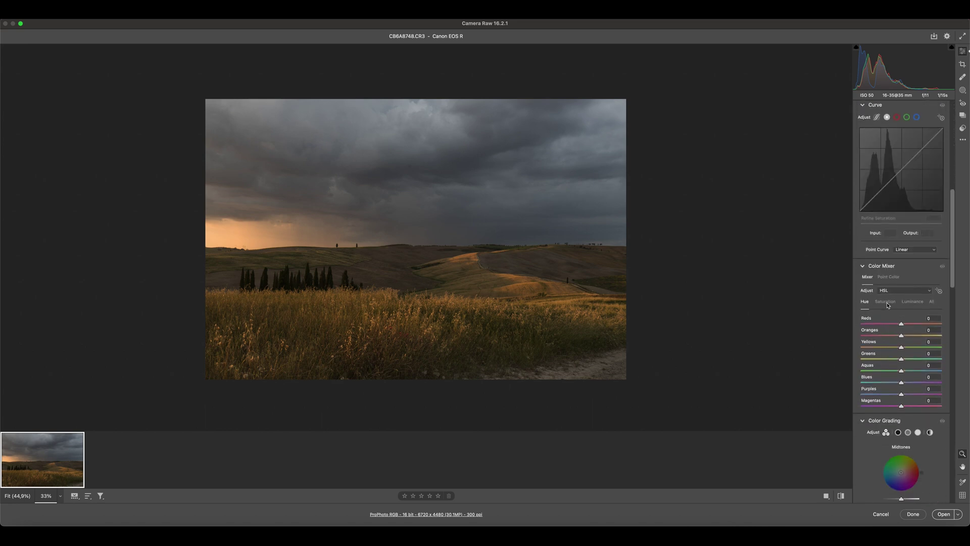
scroll(886, 304, "down", 1)
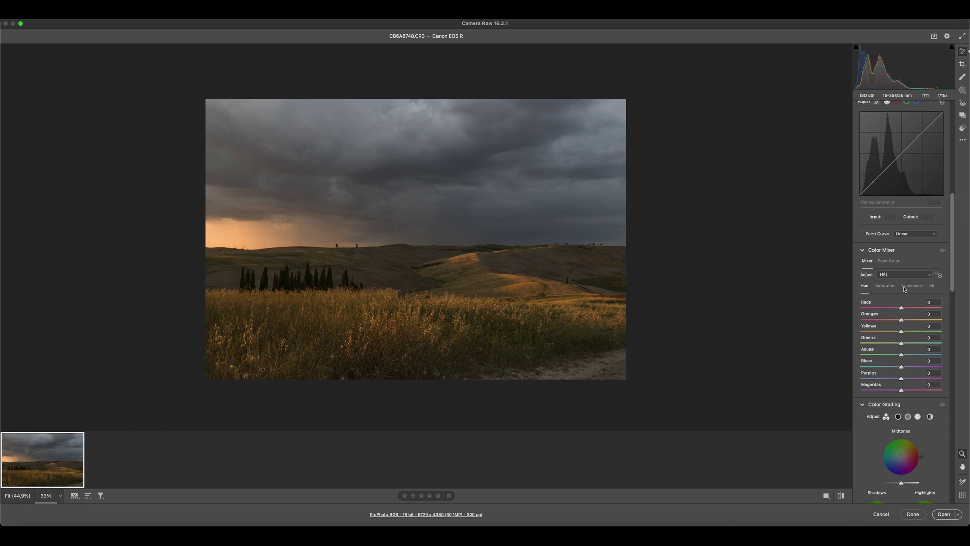
left_click(912, 285)
mouse_move(900, 365)
left_mouse_down()
mouse_move(869, 364)
mouse_move(886, 369)
left_mouse_up()
Shift Oranges hue to +7, brighten orange luminance, and set saturation Oranges +19, Blues −24.
left_click(888, 285)
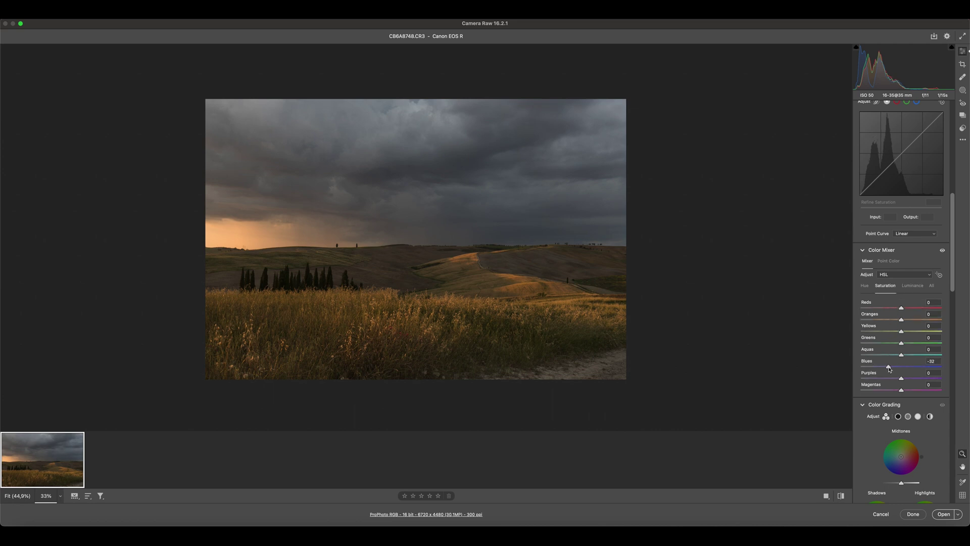
left_click(864, 286)
mouse_move(892, 316)
left_mouse_down()
mouse_move(883, 317)
mouse_move(896, 321)
left_mouse_up()
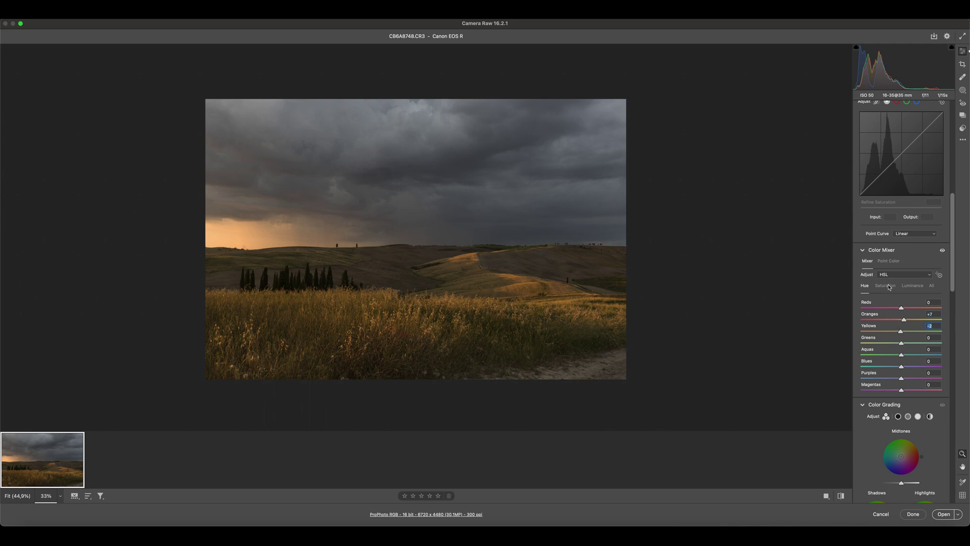
left_click(913, 285)
mouse_move(901, 319)
left_mouse_down()
mouse_move(918, 317)
mouse_move(905, 313)
left_mouse_up()
left_click(885, 286)
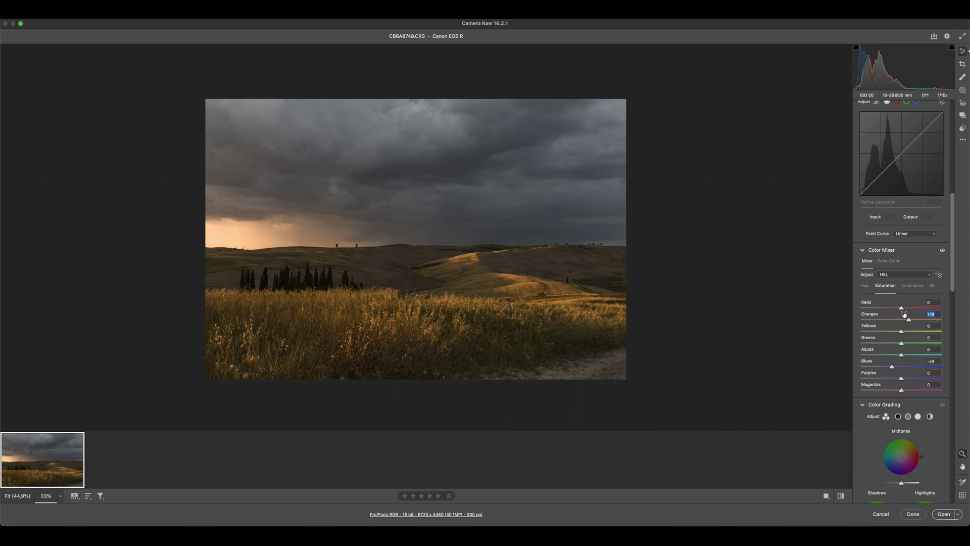
scroll(507, 280, "down", 3)
scroll(504, 281, "right", 2)
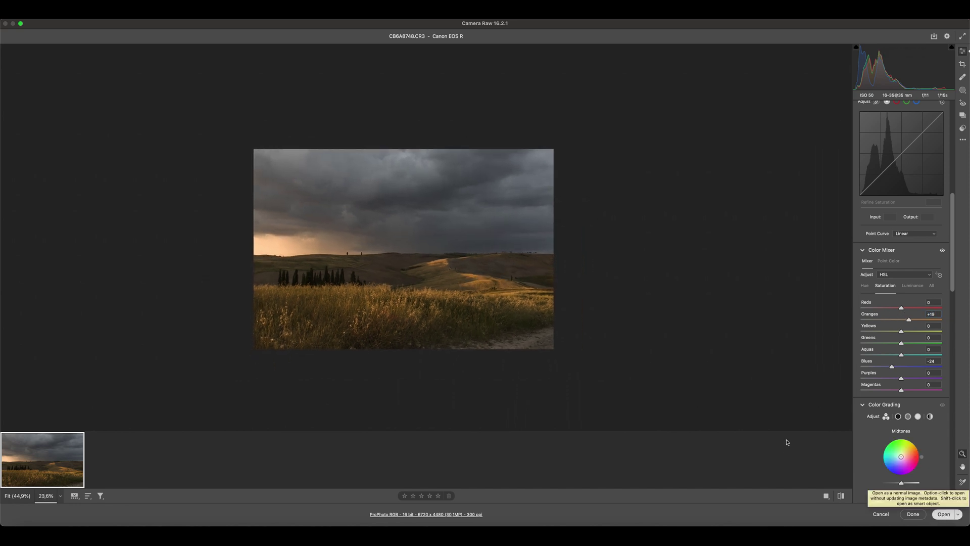
Open the graded photo from Camera Raw into Photoshop.
left_click(942, 514)
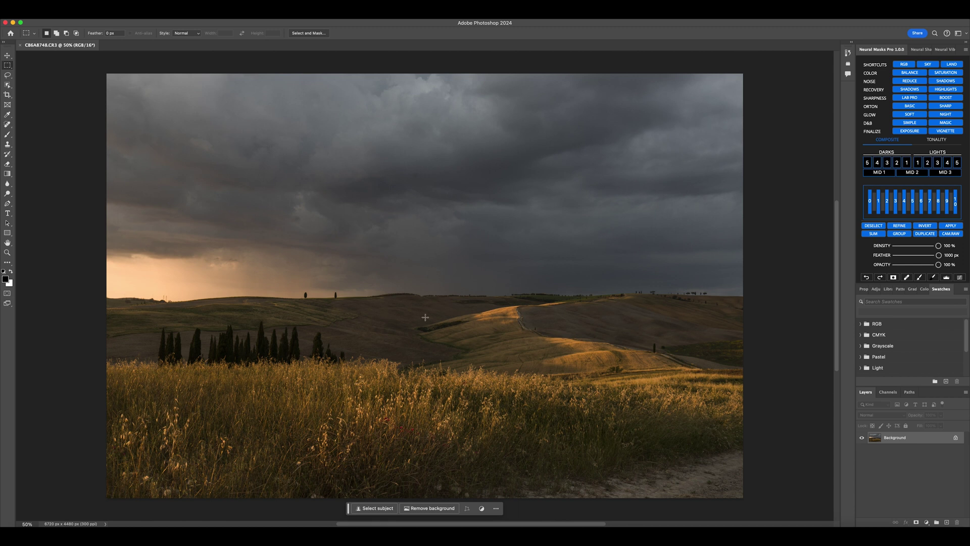
scroll(463, 313, "down", 5)
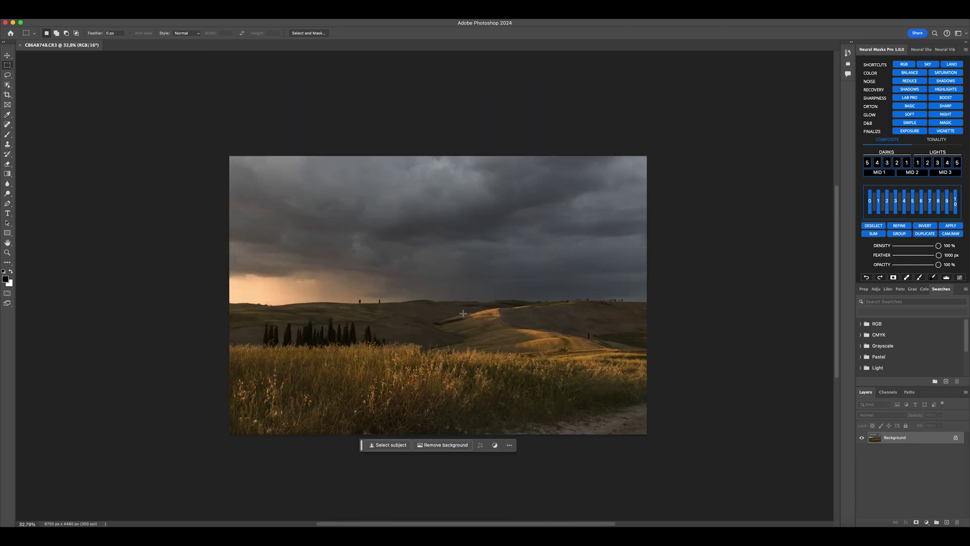
scroll(463, 313, "up", 2)
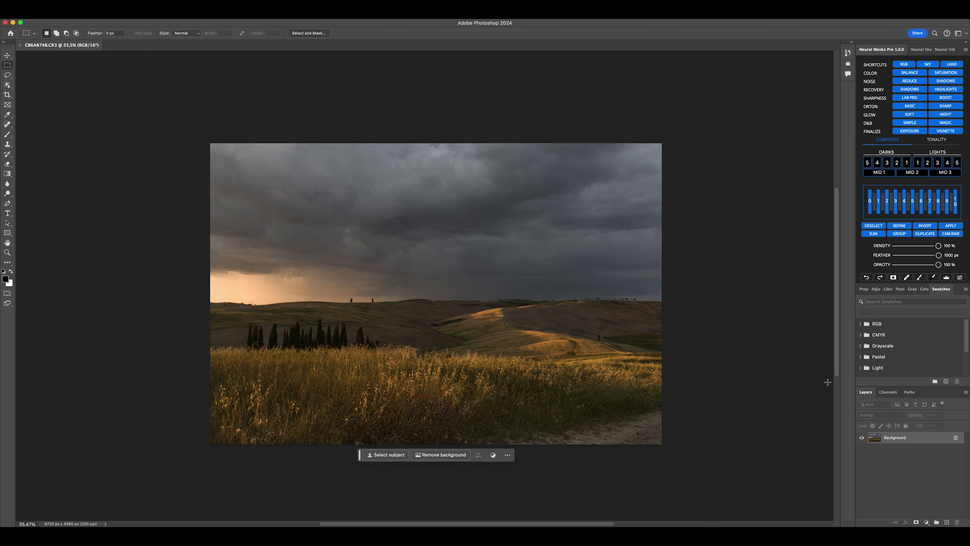
Duplicate the Background layer as Background copy.
left_click_drag(912, 438, 946, 521)
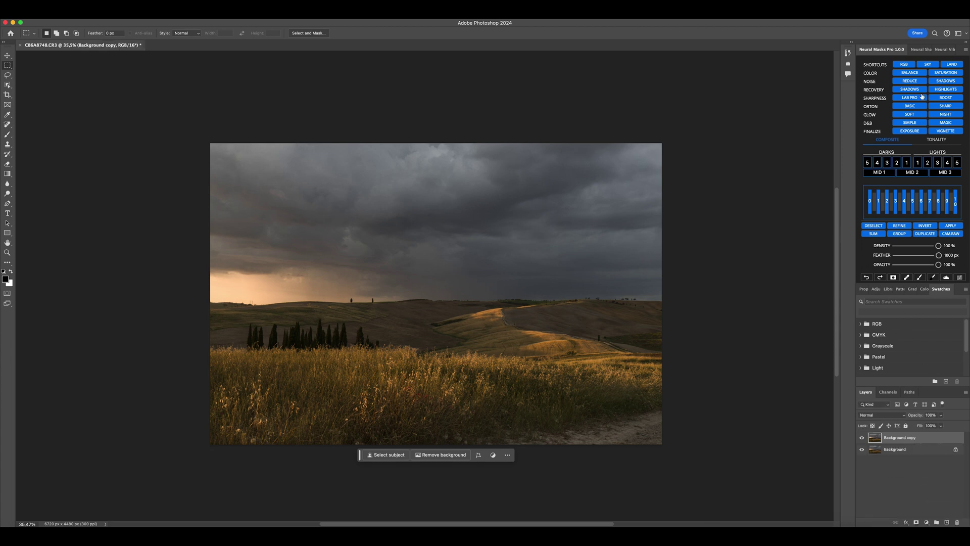
scroll(903, 163, "down", 1)
scroll(903, 162, "left", 1)
scroll(735, 197, "right", 3)
scroll(735, 197, "left", 2)
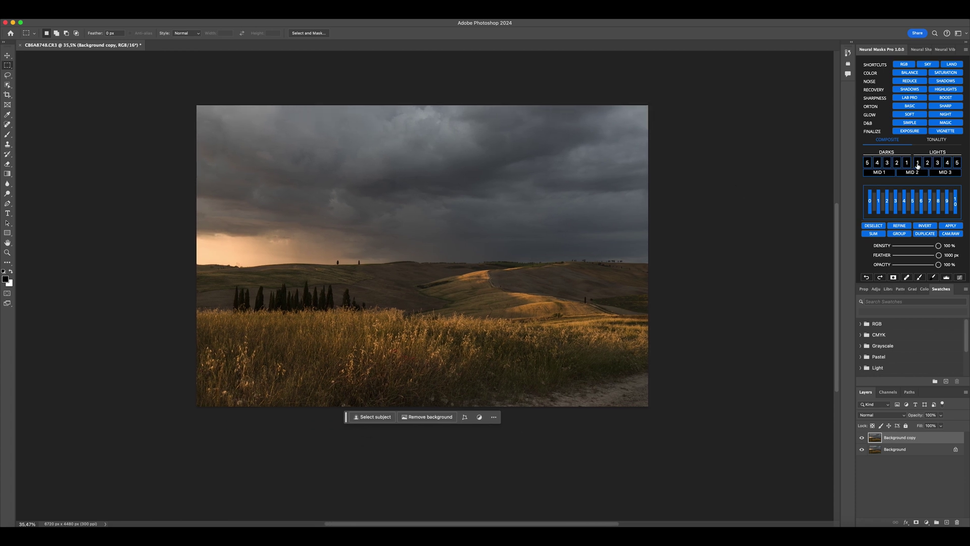
Build a LIGHTS 1 luminosity mask and brighten it in Camera Raw with Exposure +1.62 and Clarity +61.
left_click(918, 162)
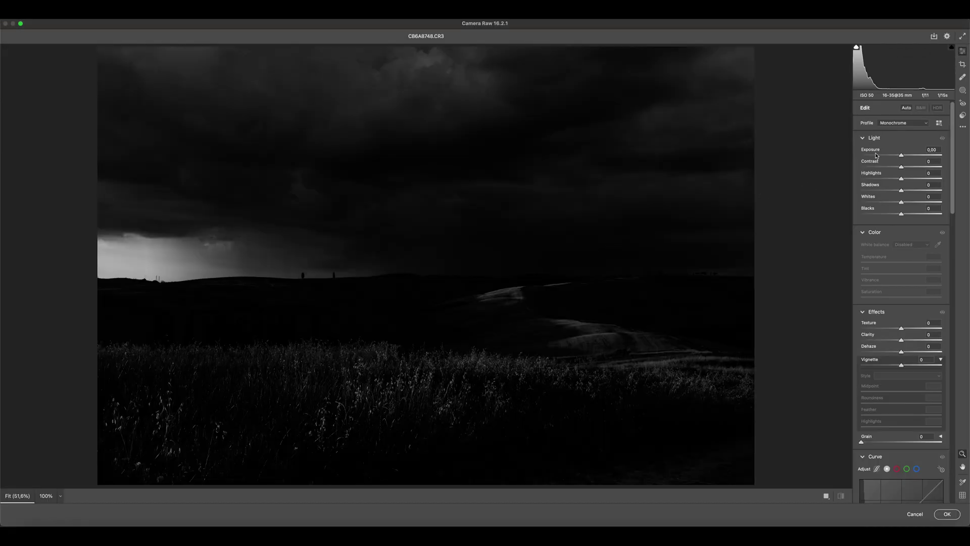
mouse_move(897, 154)
left_mouse_down()
mouse_move(906, 152)
mouse_move(906, 166)
left_mouse_up()
left_click_drag(892, 335, 907, 338)
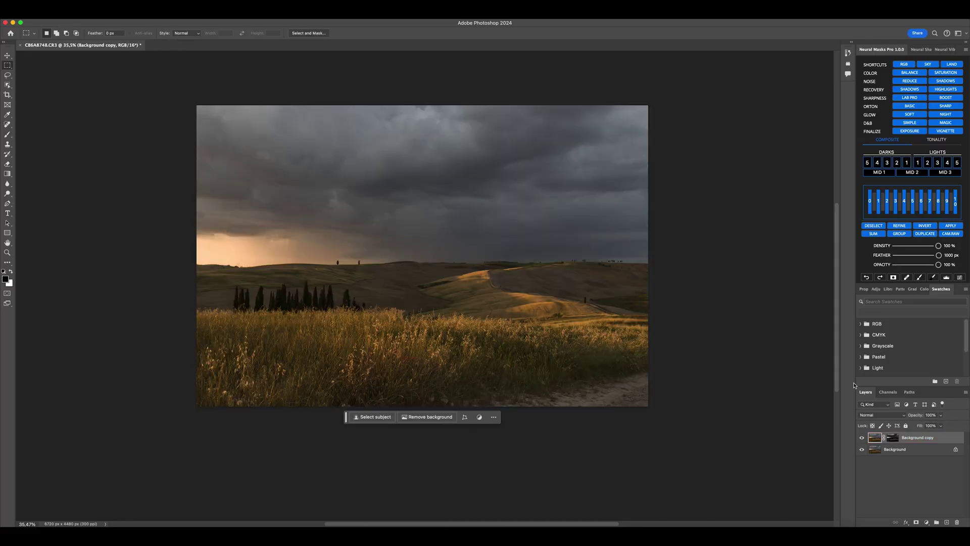
Run Camera Raw Filter on Background copy, raising Exposure to about +0.76, and commit it.
left_click(189, 15)
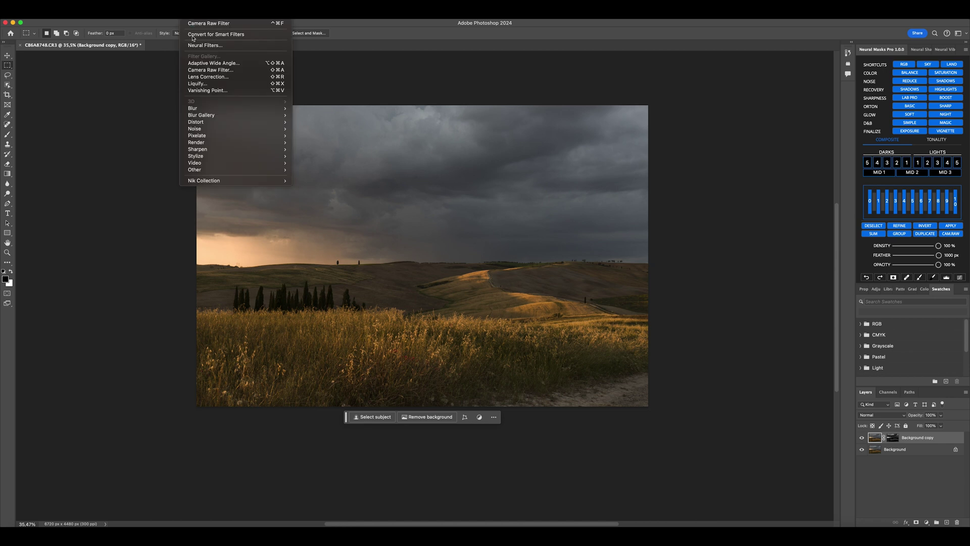
left_click(202, 71)
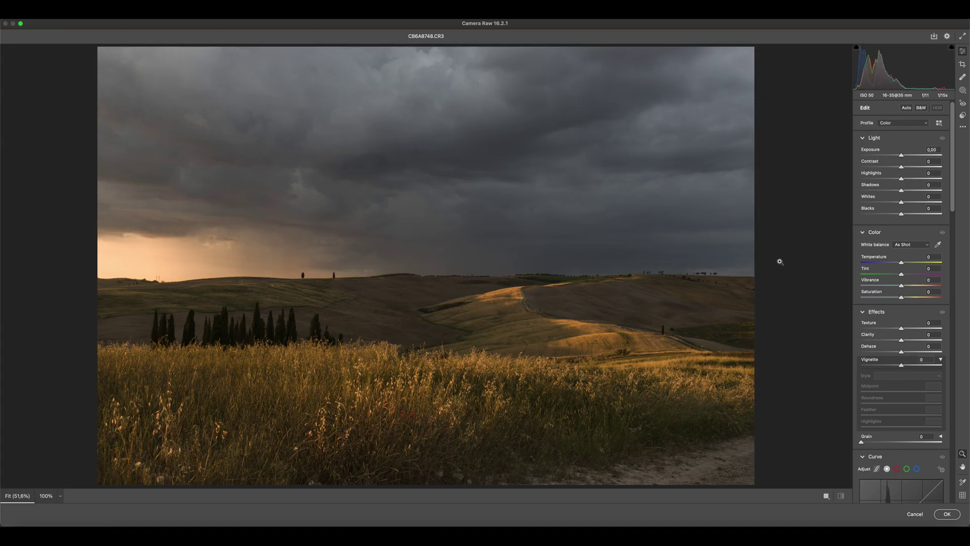
left_click_drag(515, 259, 499, 263)
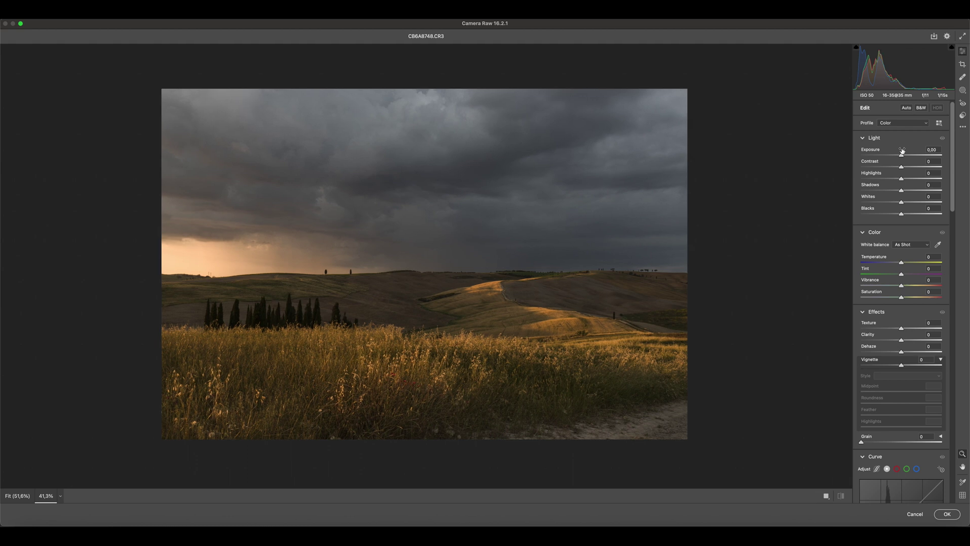
left_click_drag(901, 155, 896, 214)
left_click(897, 174)
scroll(898, 366, "down", 2)
scroll(892, 329, "down", 5)
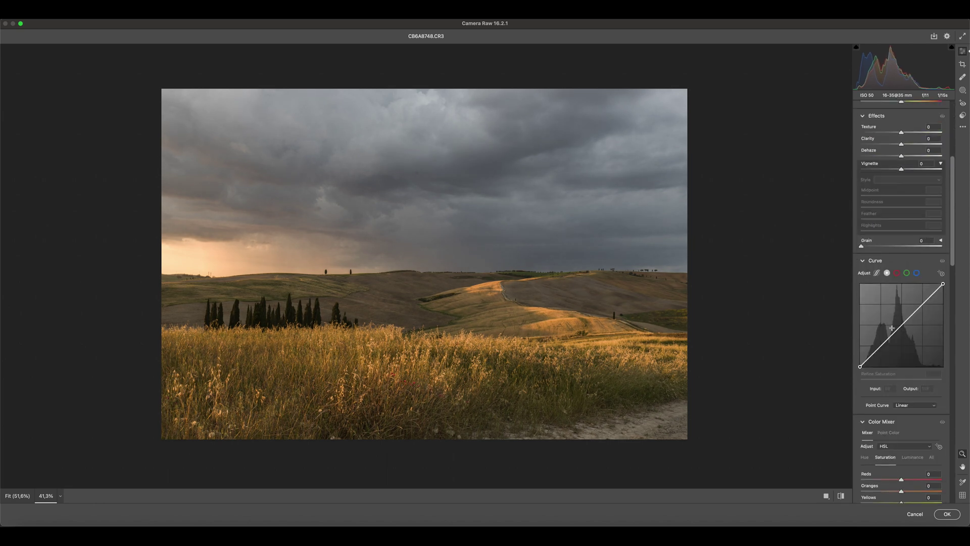
left_click(947, 514)
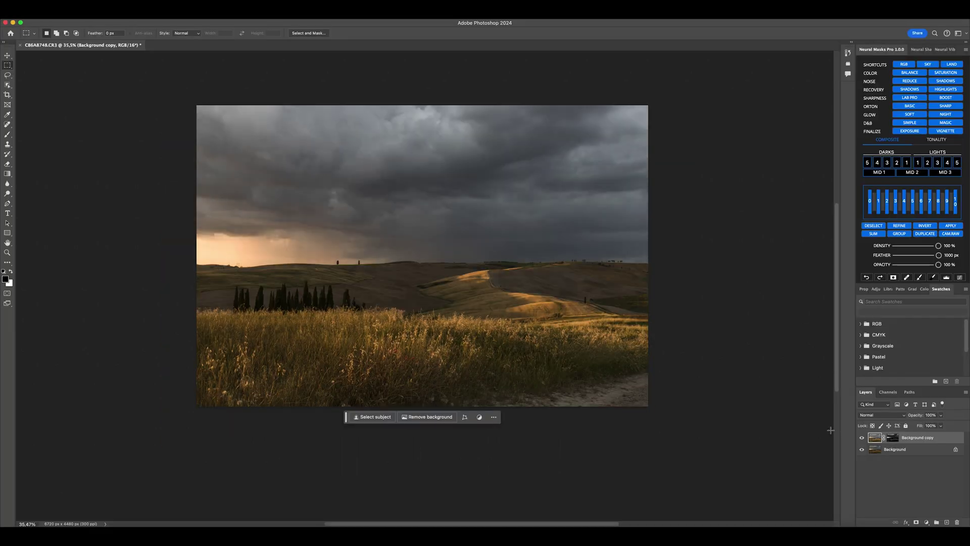
Toggle Background copy's visibility on and off to compare the grading.
left_click(861, 437)
left_click(862, 438)
left_click(861, 437)
left_click(862, 438)
left_click(862, 437)
left_click(862, 437)
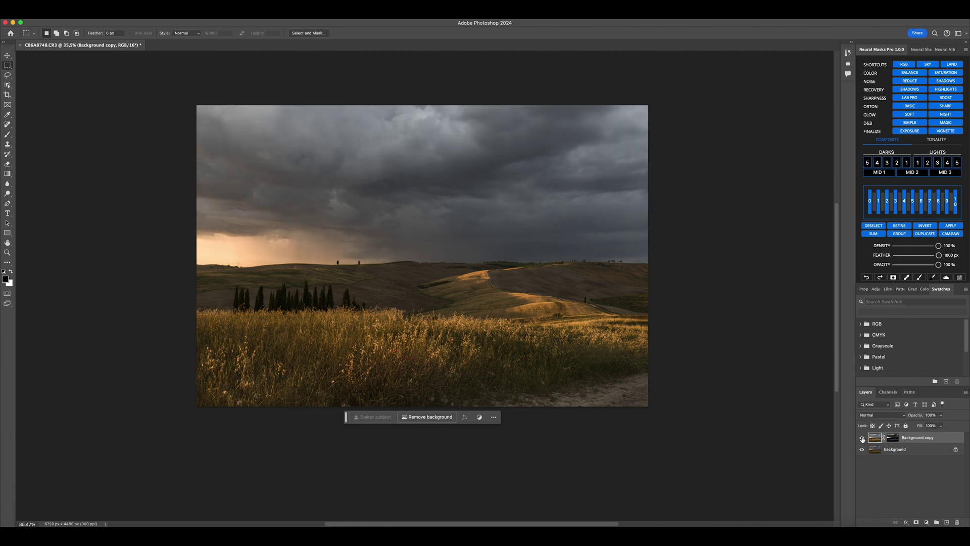
Stamp the visible layers twice into new merged layers.
left_click(940, 50)
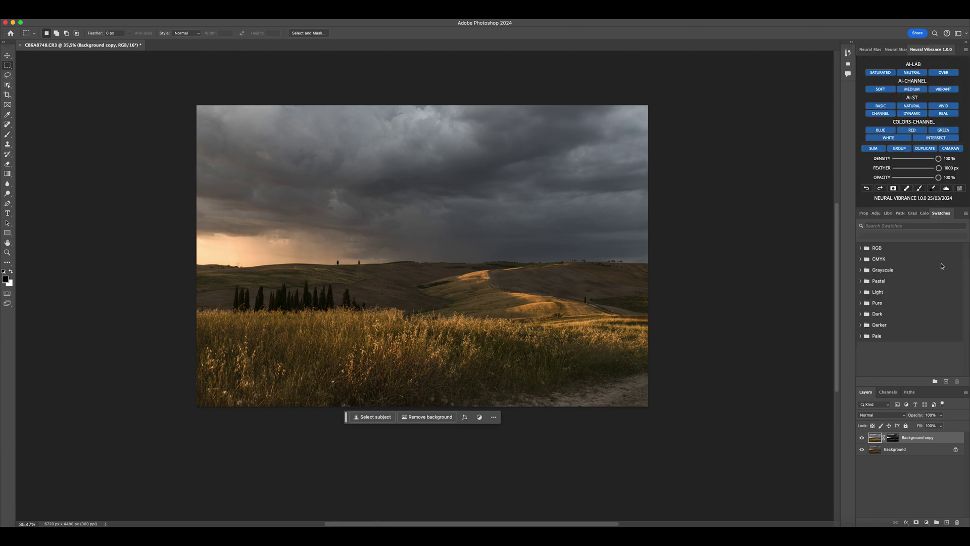
key("super+alt+shift+e")
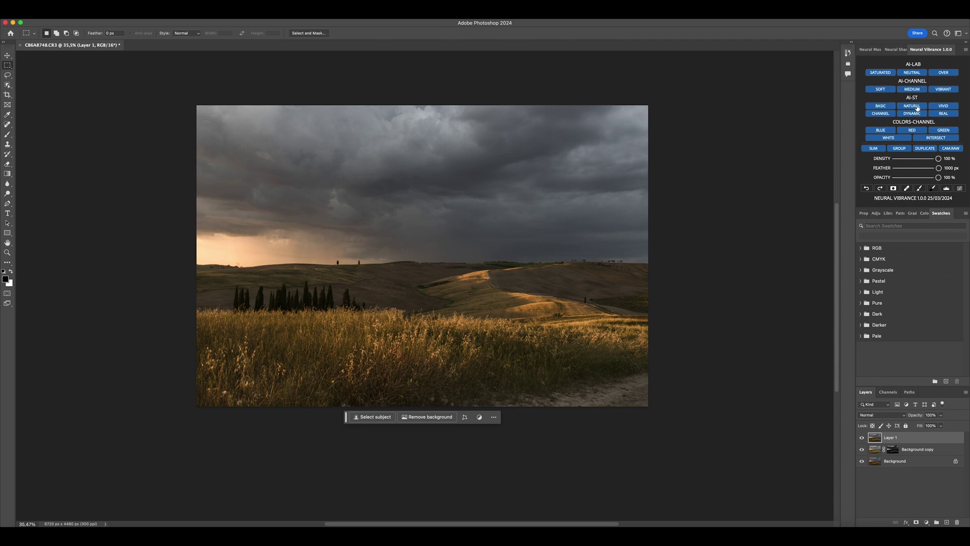
key("super+alt+shift+e")
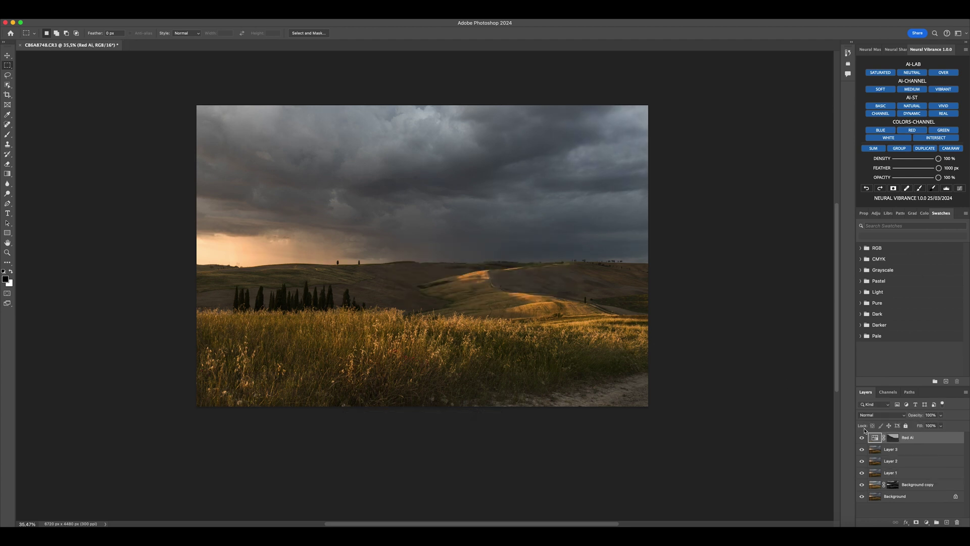
Give the Red Ai Hue/Saturation layer Background copy's mask and lower its Saturation to +18.
left_click(874, 436)
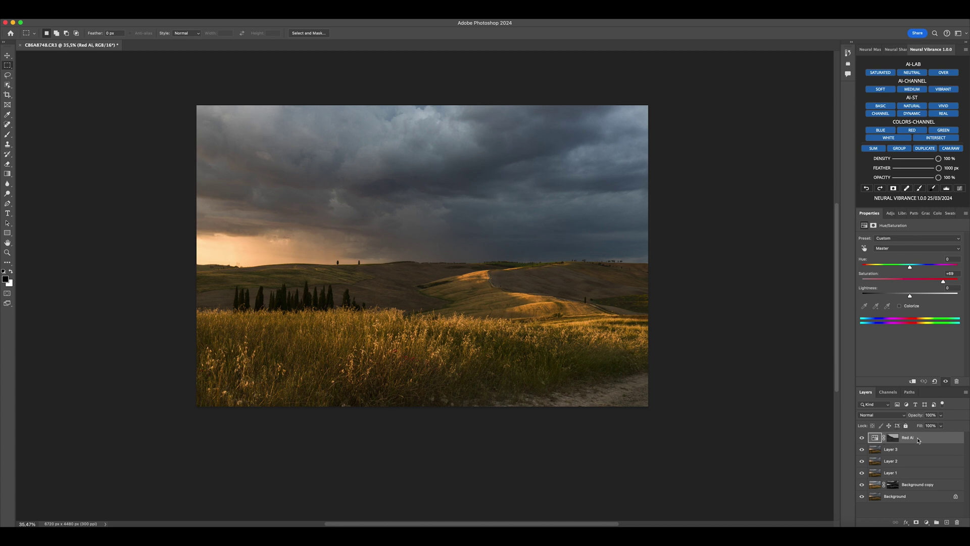
left_click_drag(893, 487, 893, 438)
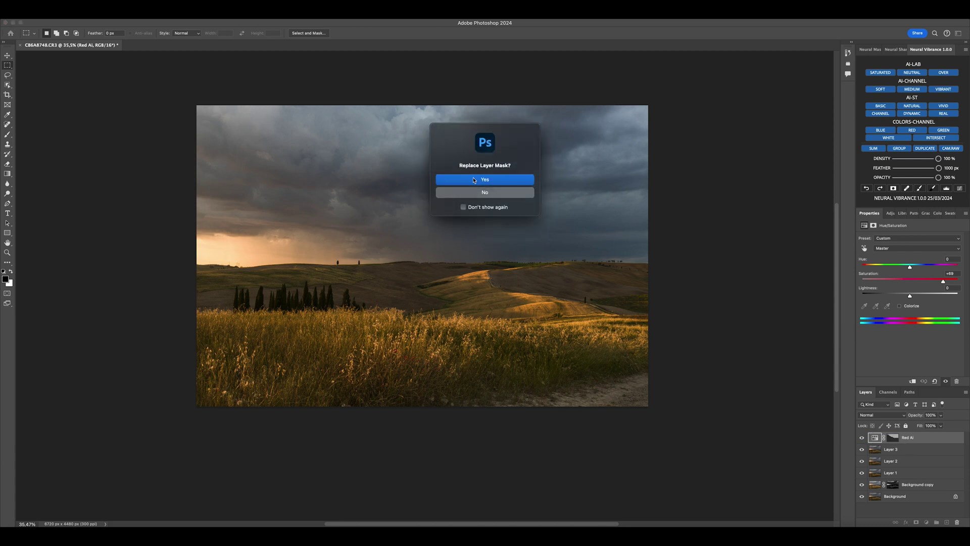
left_click(474, 179)
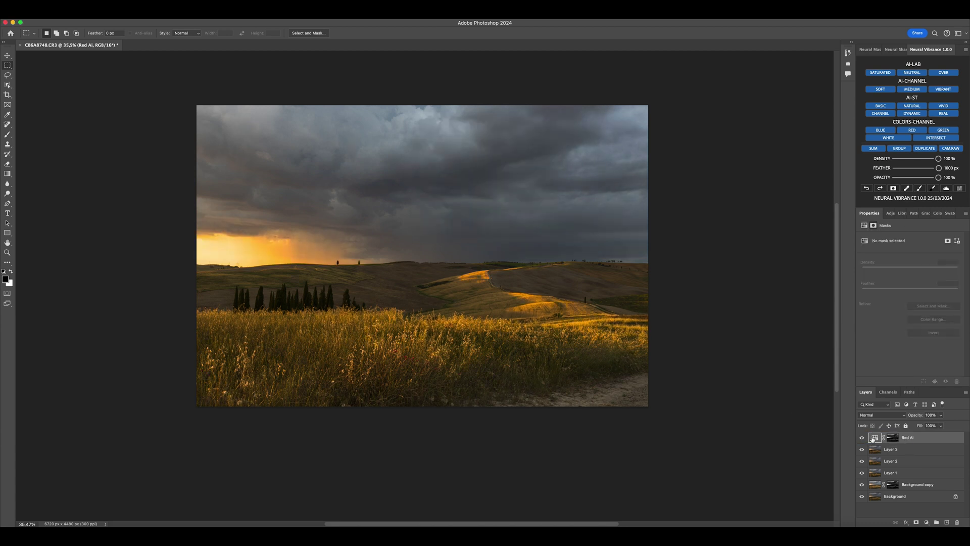
left_click(873, 438)
left_click_drag(925, 281, 918, 282)
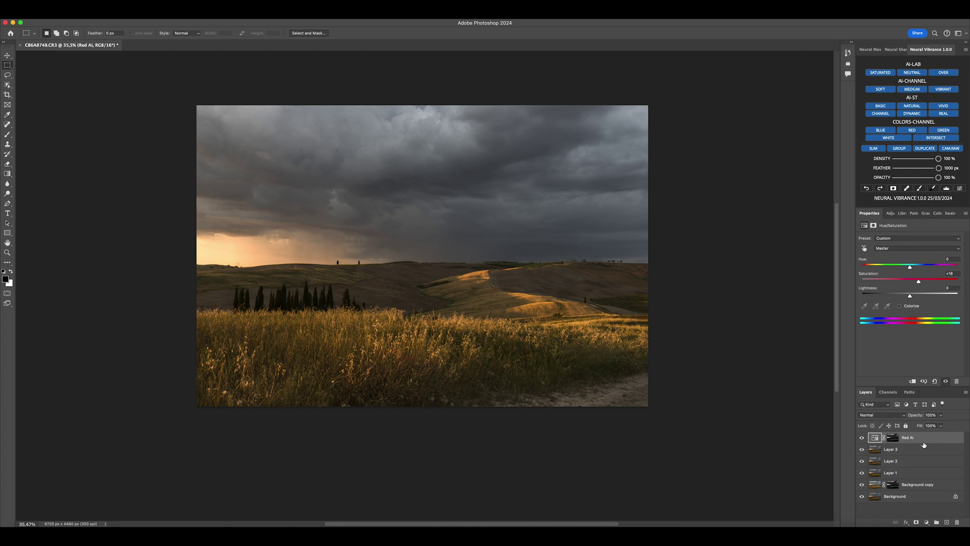
Stamp visible layers into Layer 4, duplicate it, and preview darks luminosity masks, settling on Darks 4.
key("super+alt+shift+e")
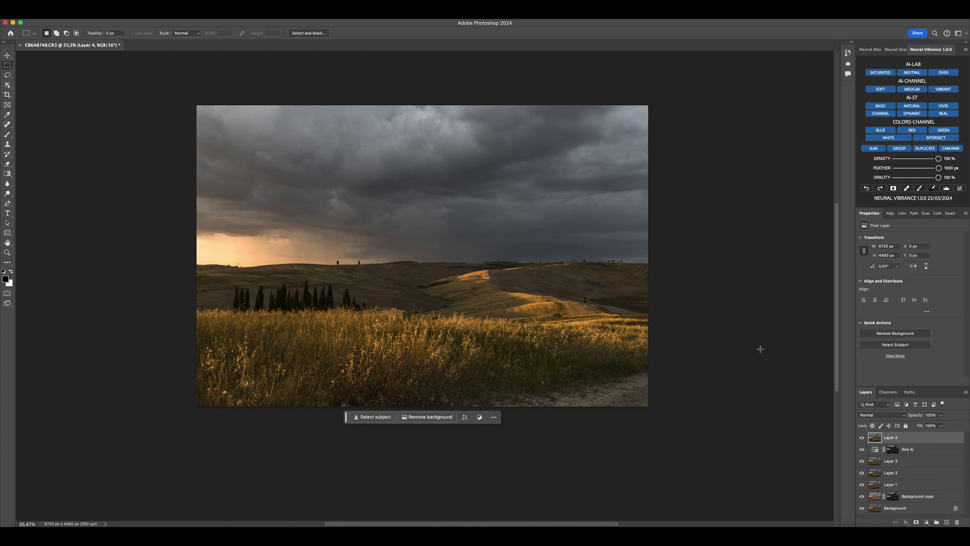
key("super+j")
left_click(870, 50)
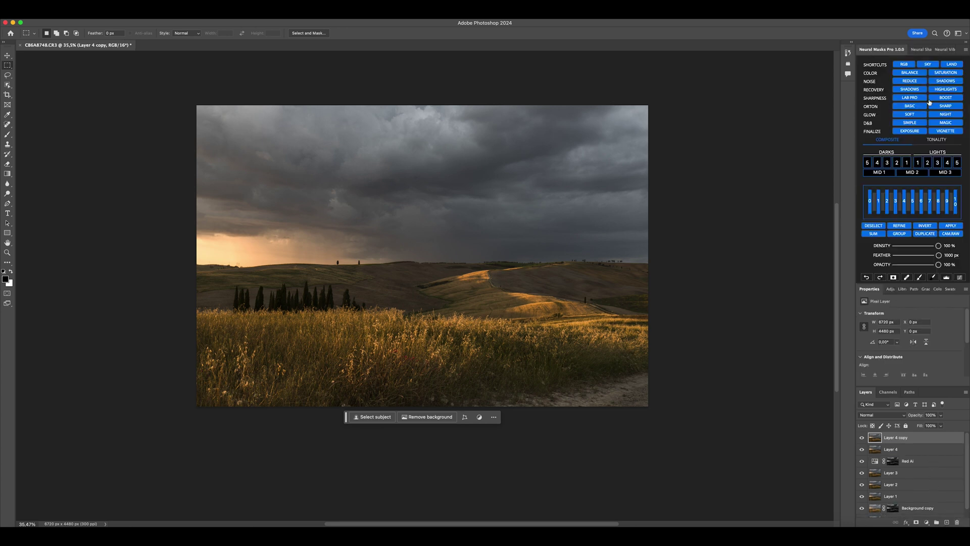
left_click(896, 163)
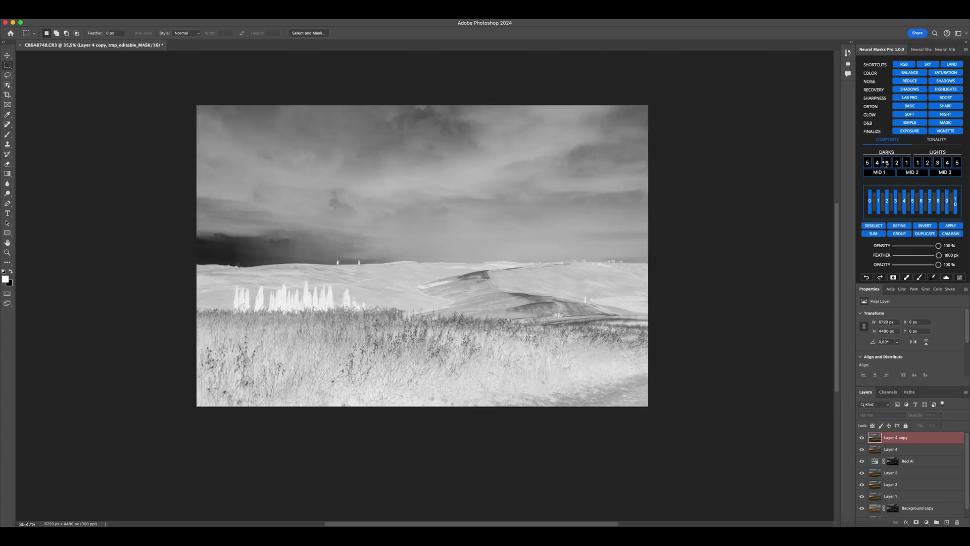
left_click(886, 163)
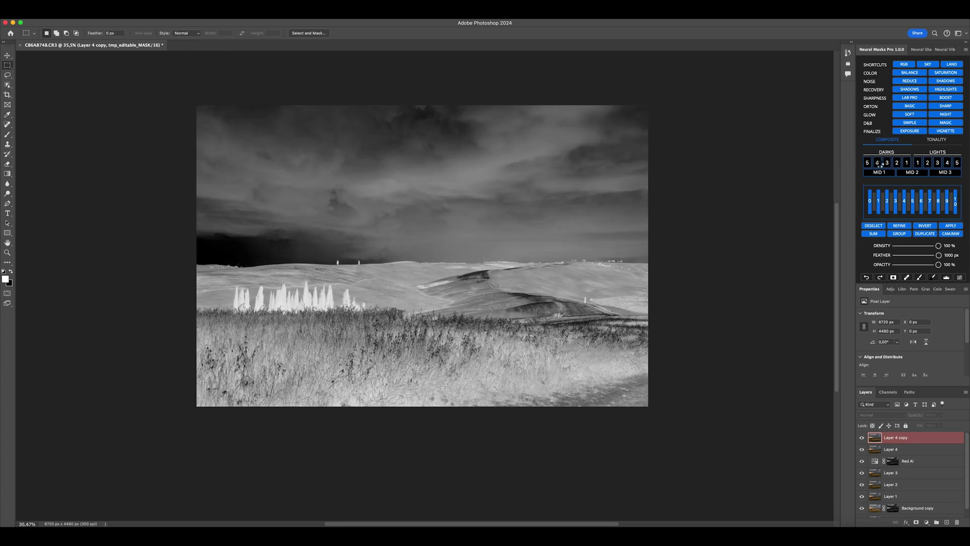
left_click(876, 163)
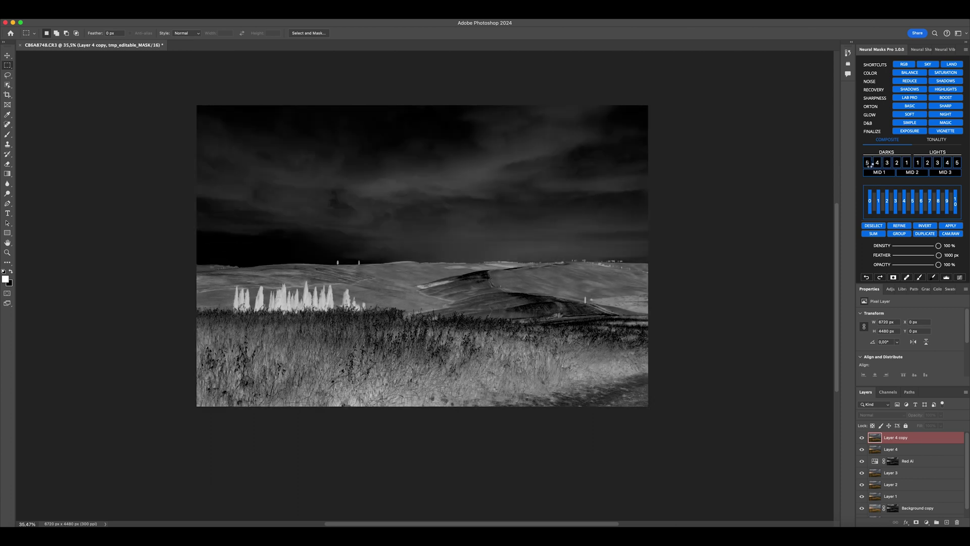
left_click(874, 173)
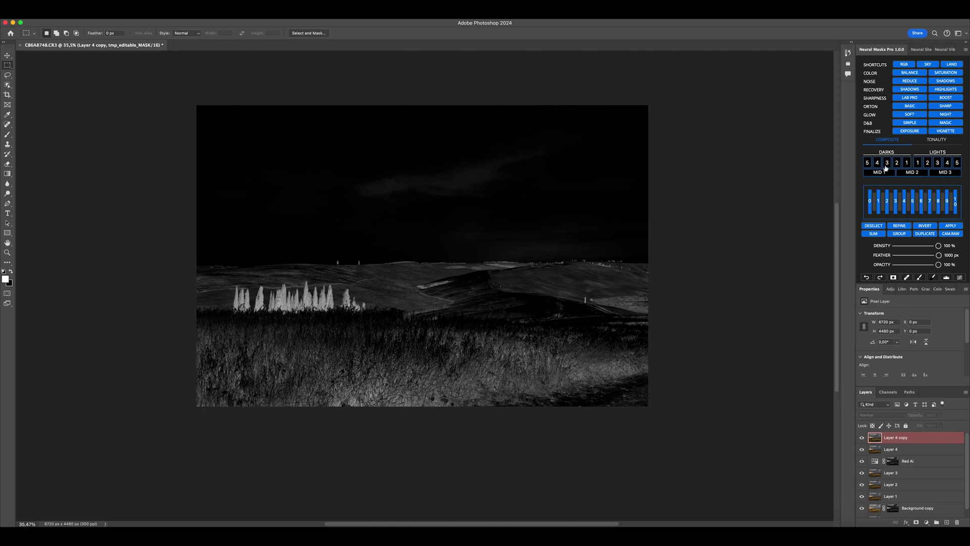
left_click(878, 162)
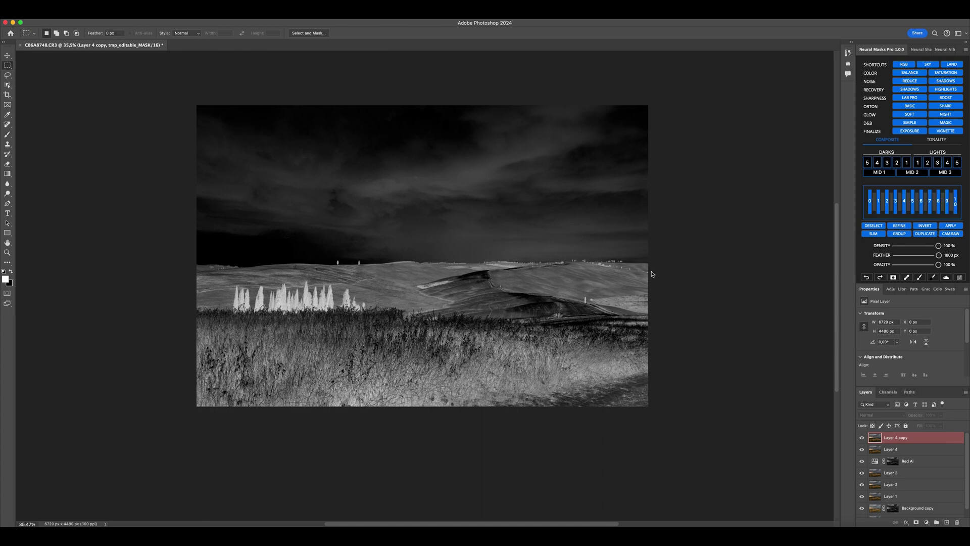
Refine the darks mask in Camera Raw to Clarity +100 and Contrast +78, then apply it to Layer 4 copy.
key("super+shift+a")
left_click_drag(879, 338, 968, 344)
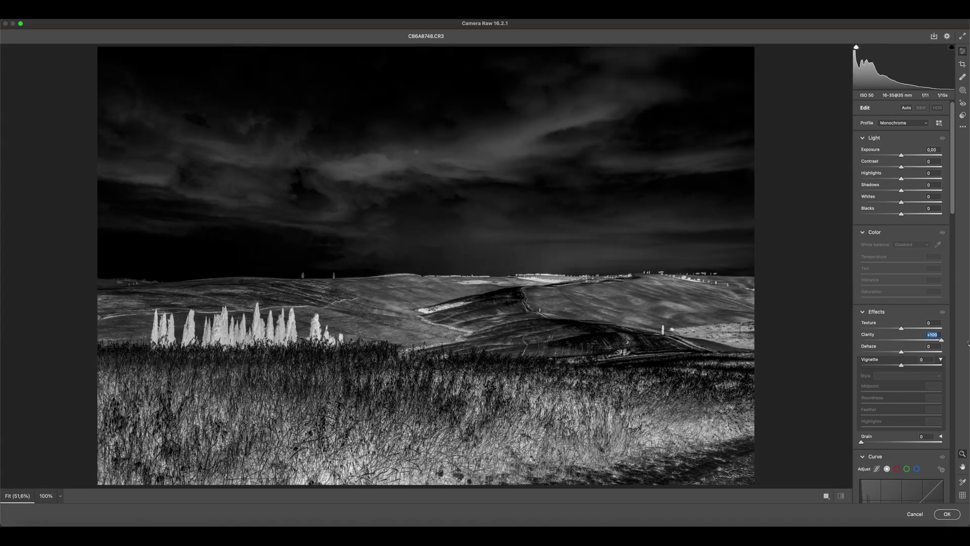
left_click_drag(887, 164, 918, 167)
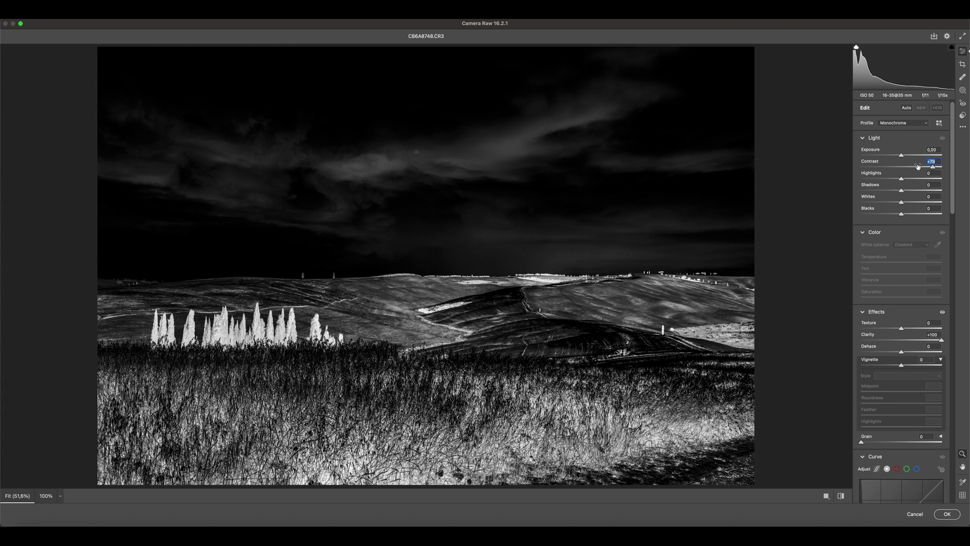
left_click_drag(918, 167, 917, 167)
key("Return")
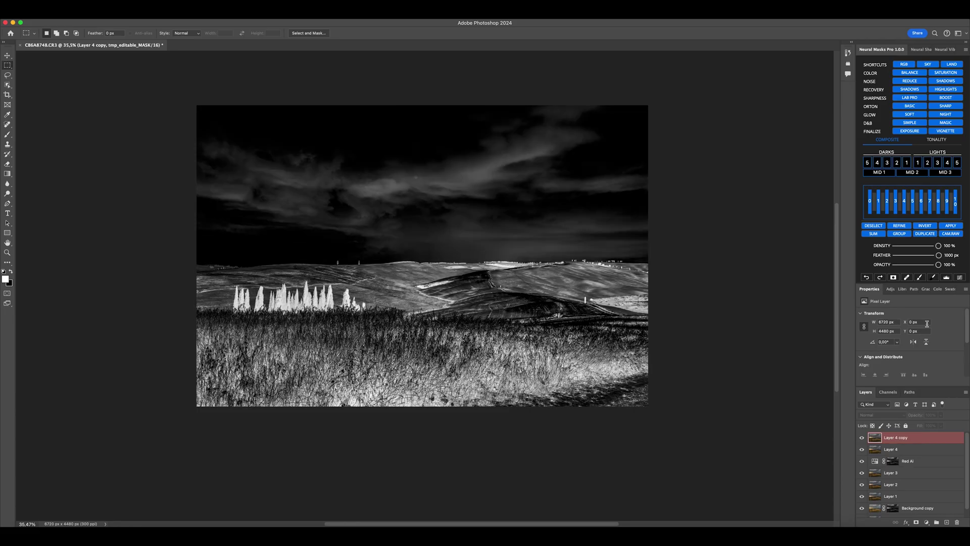
left_click(950, 227)
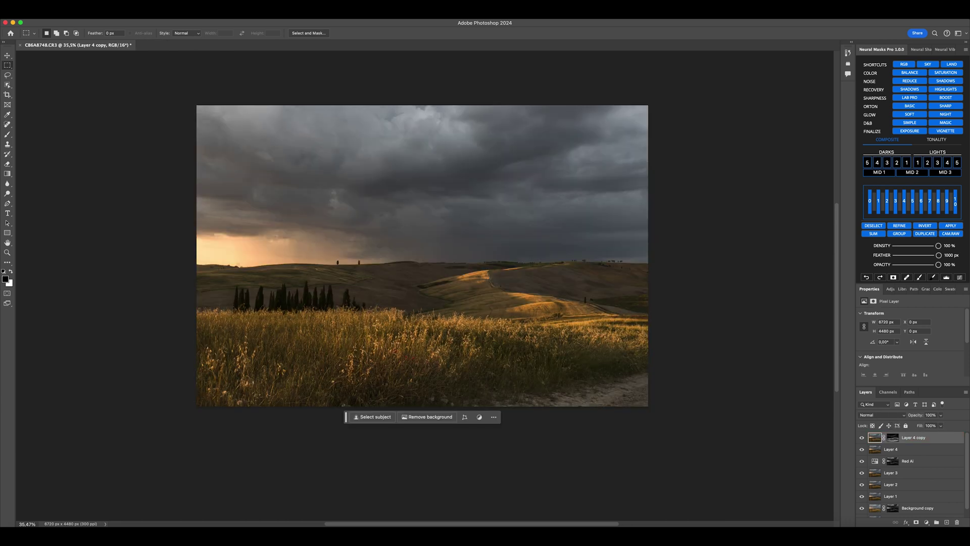
In Camera Raw Filter set Exposure −1.45, Contrast −34, Highlights −33, Shadows +50, Whites −65, Blacks +43.
left_click(189, 14)
left_click(201, 84)
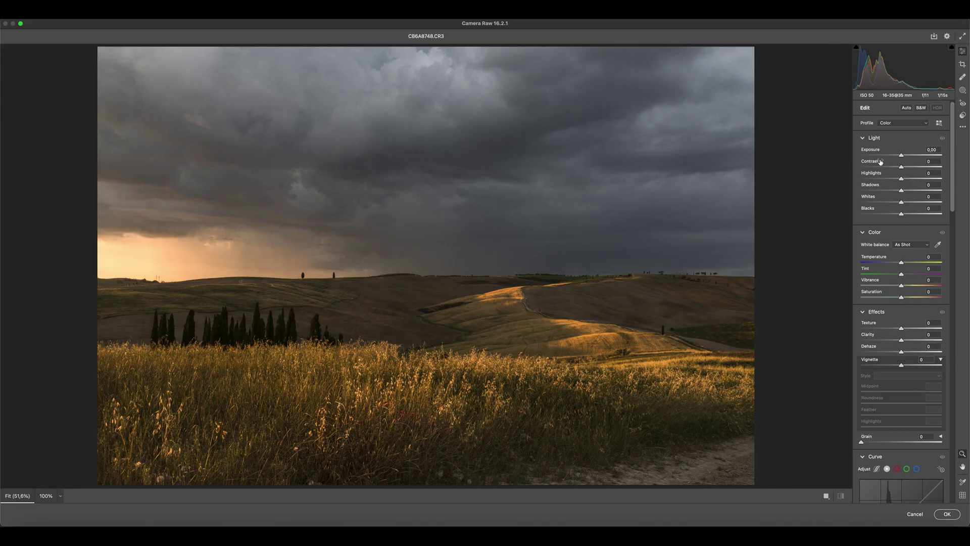
left_click(890, 155)
left_click(888, 167)
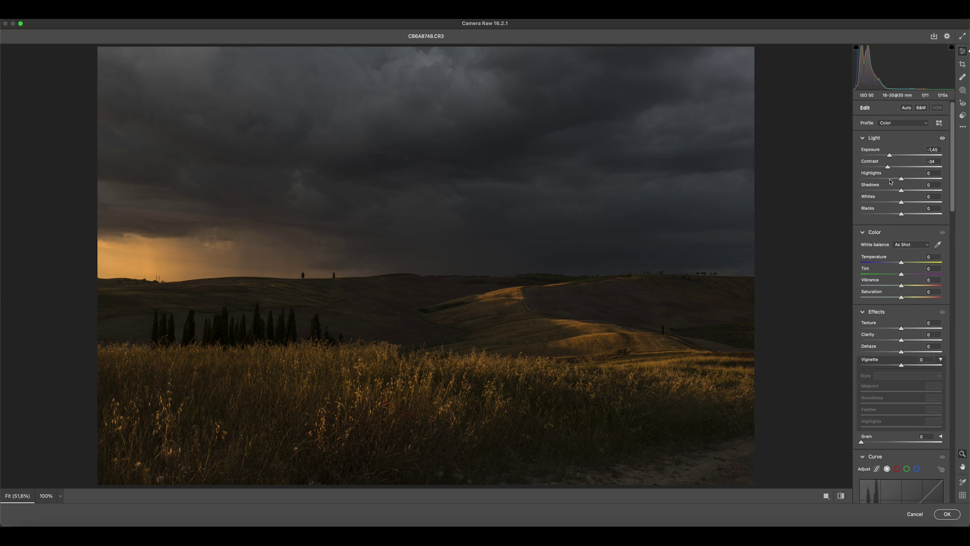
left_click(889, 179)
left_click(920, 190)
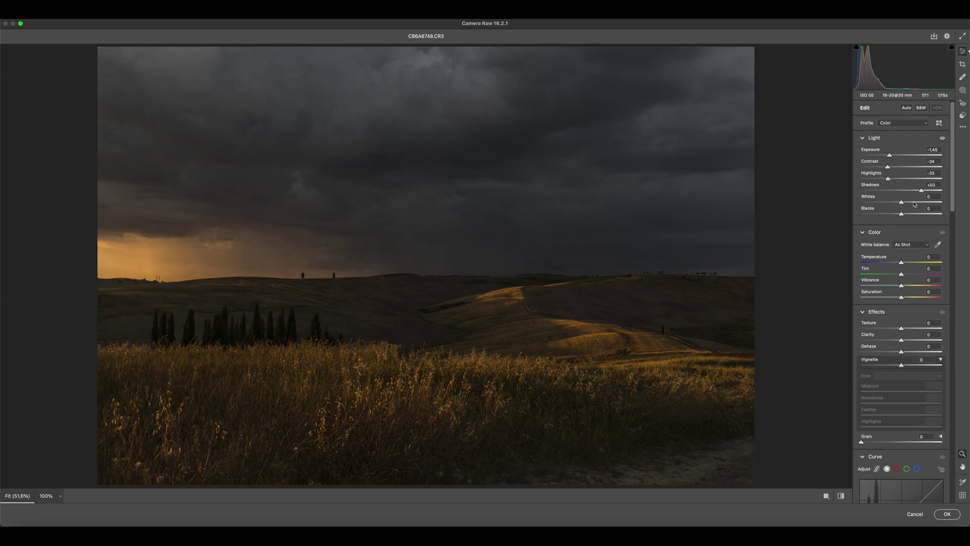
left_click_drag(914, 202, 875, 203)
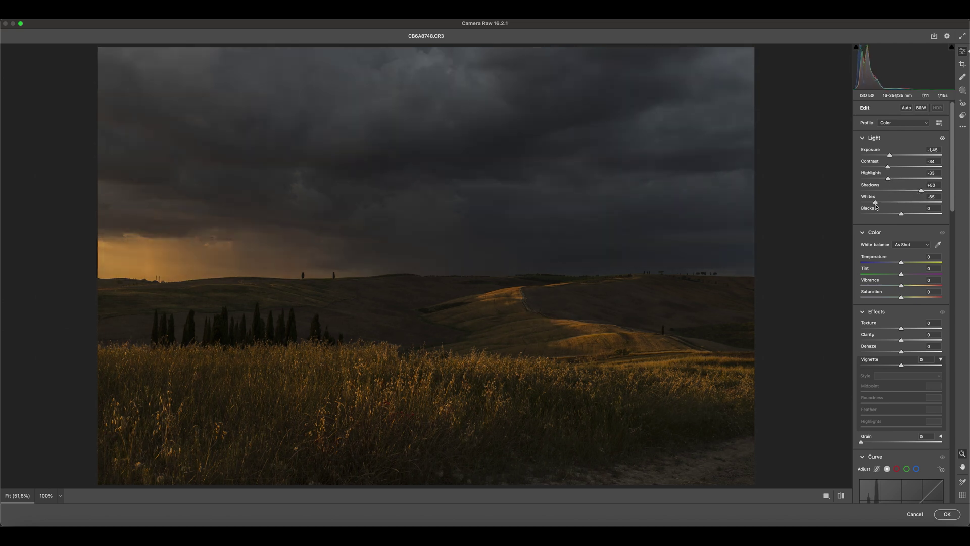
left_click(918, 214)
Cut Vibrance to −63, set Saturation +29, cool Temperature to −6, and commit the filter.
scroll(905, 280, "down", 2)
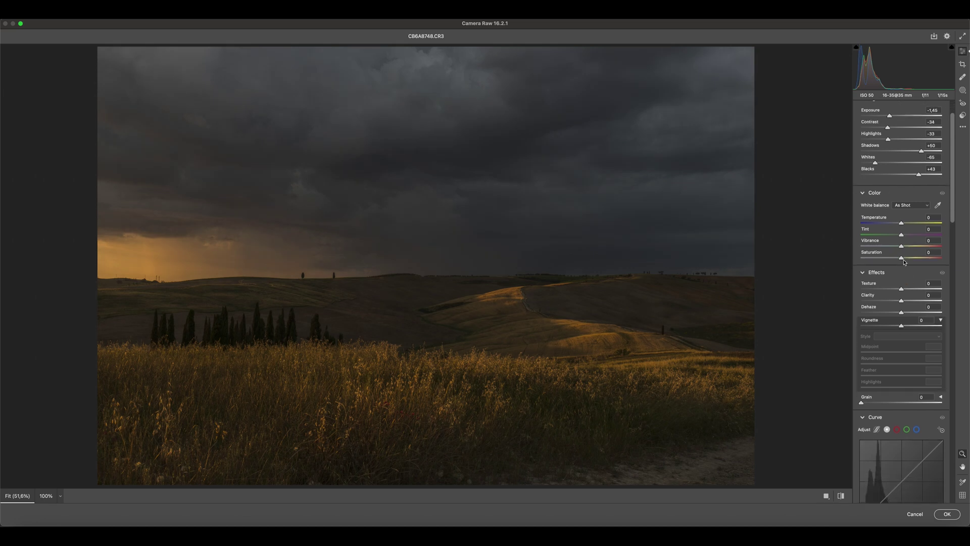
mouse_move(901, 247)
left_mouse_down()
mouse_move(879, 247)
mouse_move(912, 258)
left_mouse_up()
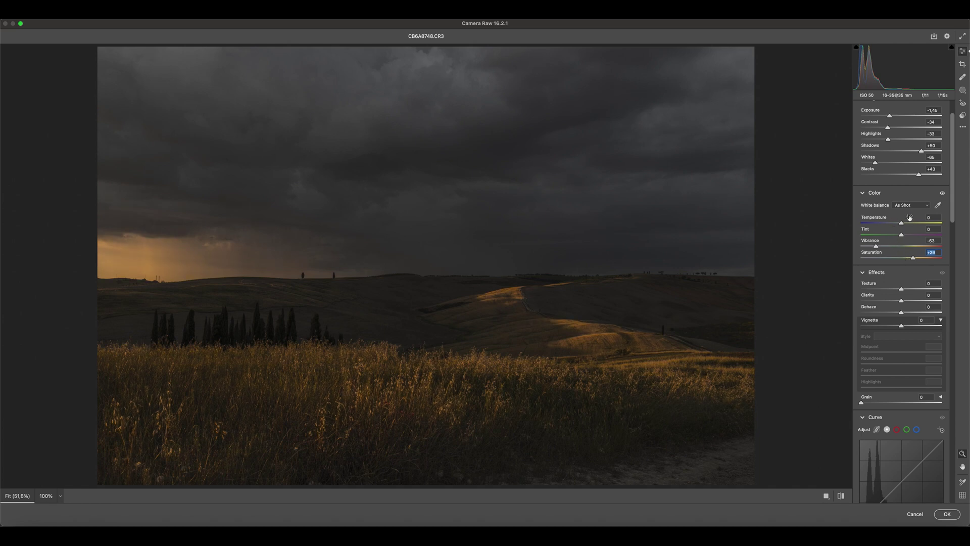
left_click_drag(906, 220, 904, 220)
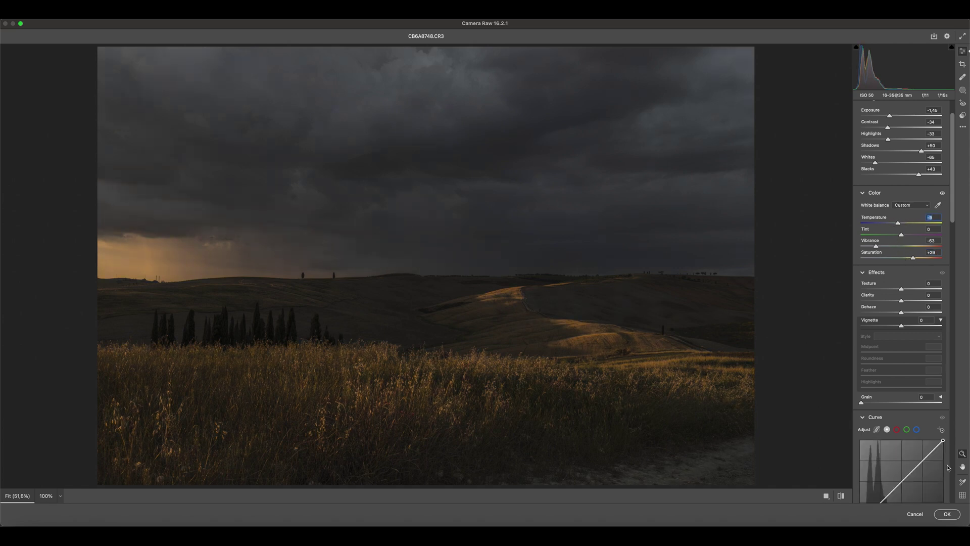
left_click(946, 516)
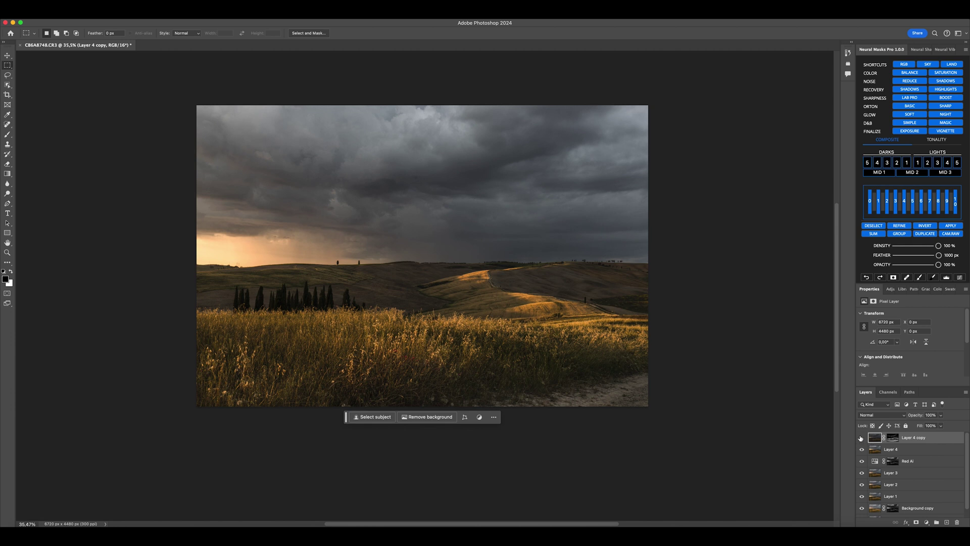
left_click(861, 437)
left_click(861, 438)
left_click(861, 438)
left_click(861, 437)
scroll(891, 500, "down", 1)
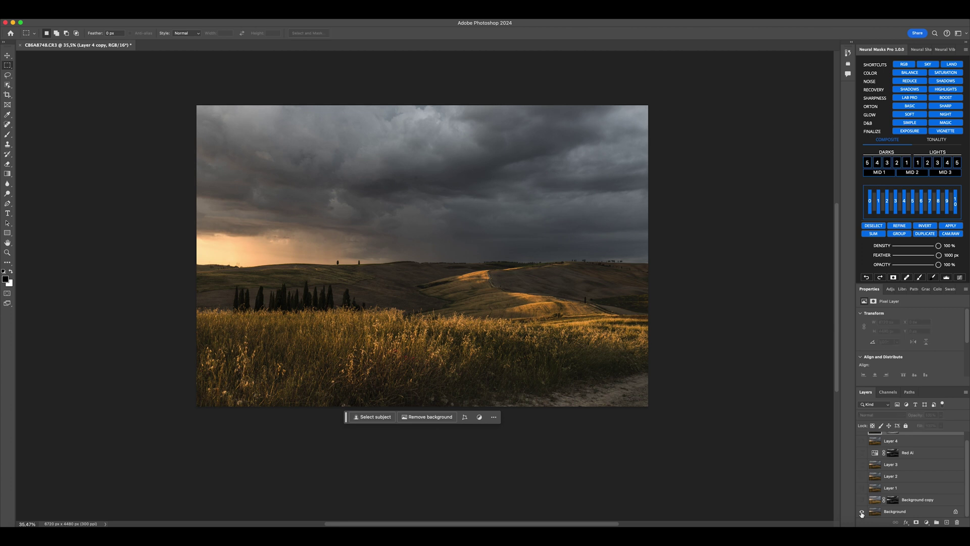
left_click(862, 512, "alt")
left_click(862, 512, "alt")
left_click(862, 512, "alt")
left_click(861, 512, "alt")
left_click(862, 512, "alt")
left_click(861, 513, "alt")
scroll(901, 488, "up", 1)
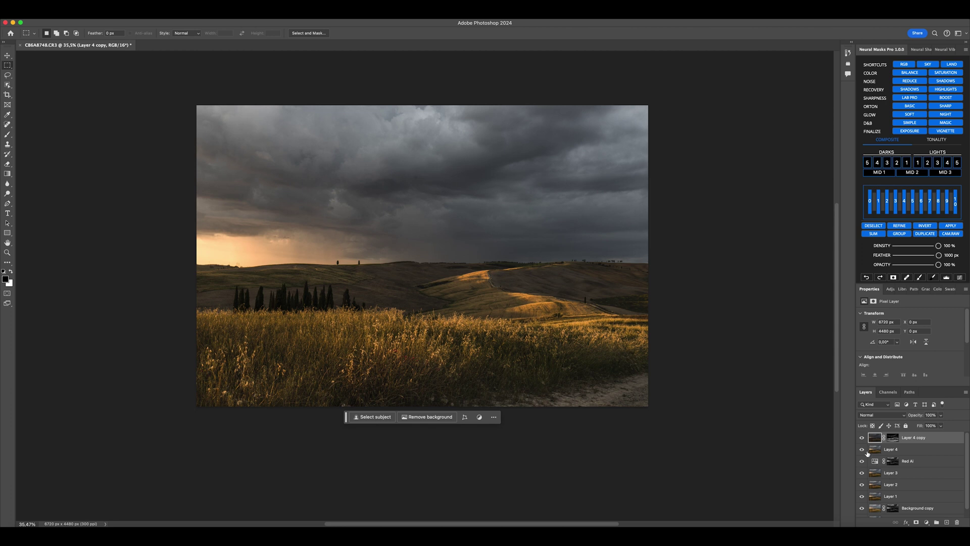
scroll(578, 410, "up", 3)
scroll(577, 411, "down", 4)
scroll(477, 299, "up", 1)
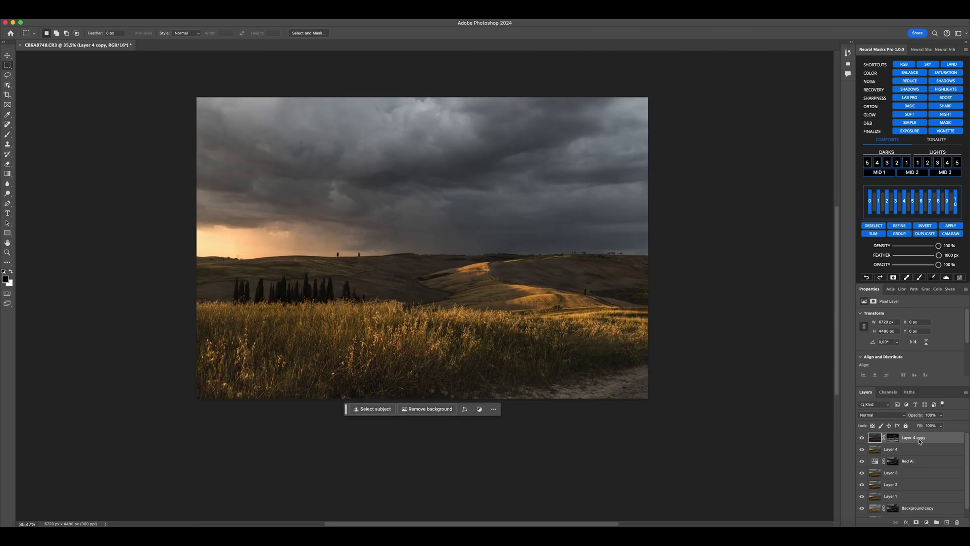
Stamp visible layers into Layer 5, duplicate it, and mask the copy with LIGHTS 1 refined to Clarity +51.
key("super+alt+shift+e")
left_click_drag(920, 442, 923, 440)
left_click(918, 163)
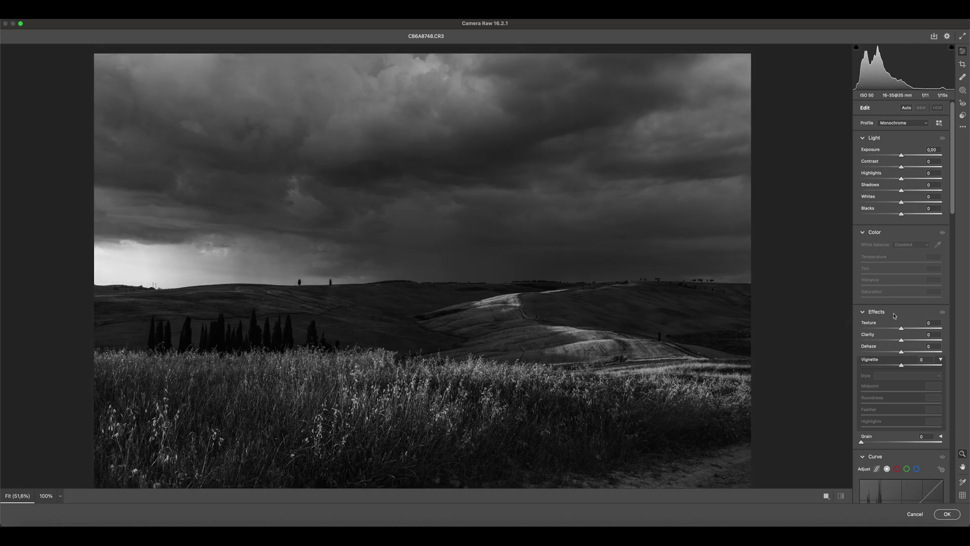
left_click_drag(901, 339, 937, 339)
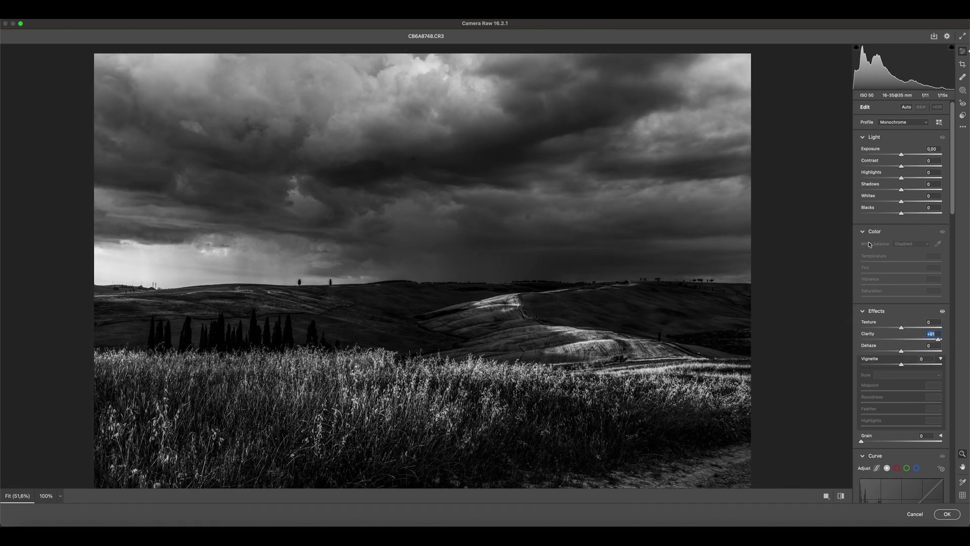
left_click(946, 514)
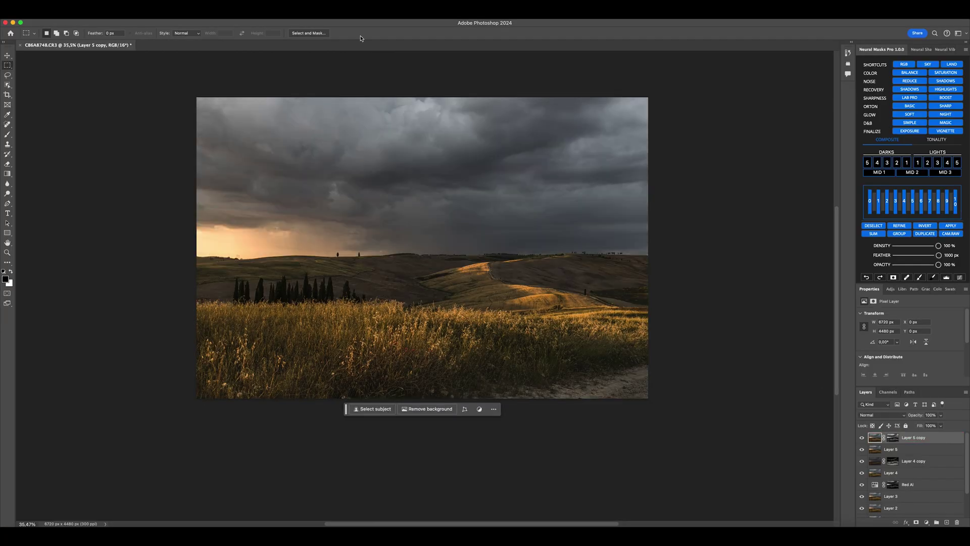
Open the Camera Raw Filter and draw a radial gradient mask over the left horizon.
left_click(189, 15)
left_click(204, 83)
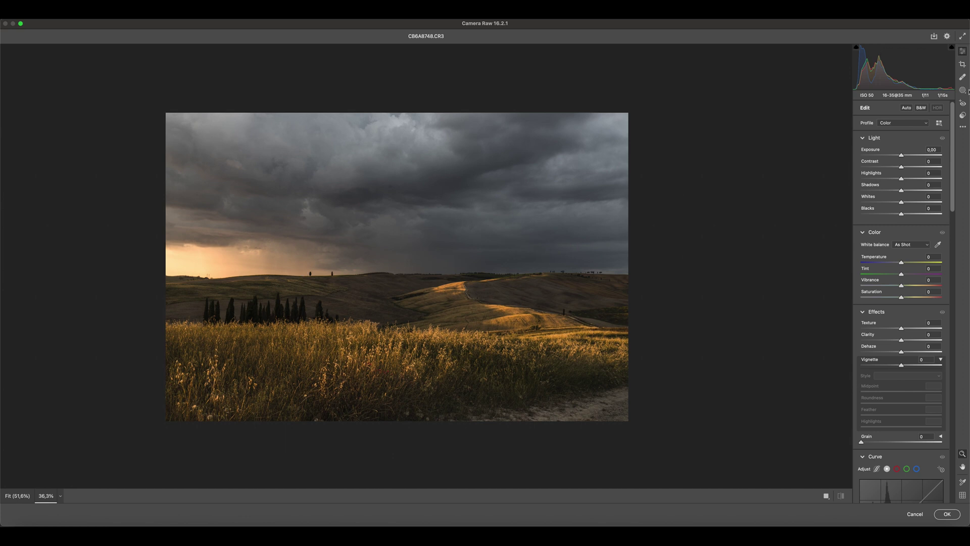
left_click(962, 90)
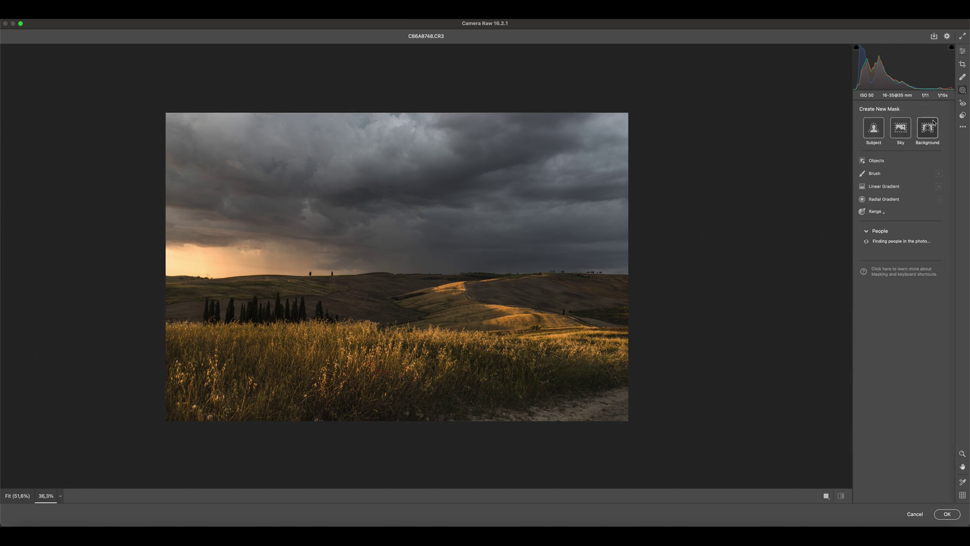
left_click(885, 200)
left_click_drag(189, 262, 424, 262)
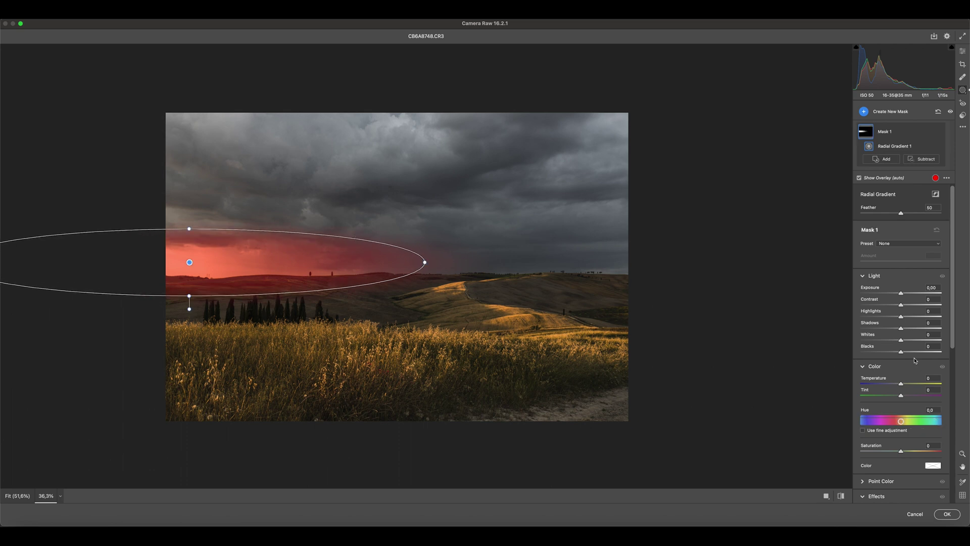
Set Mask 1 to Blacks +80, Temperature +16 and Contrast +8.
left_click_drag(901, 352, 934, 353)
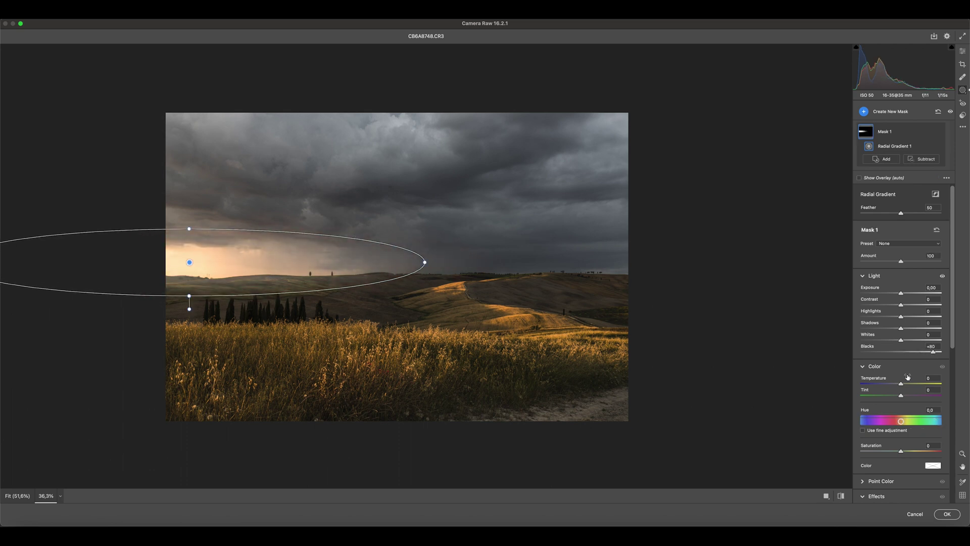
left_click_drag(901, 384, 908, 384)
left_click_drag(888, 301, 886, 302)
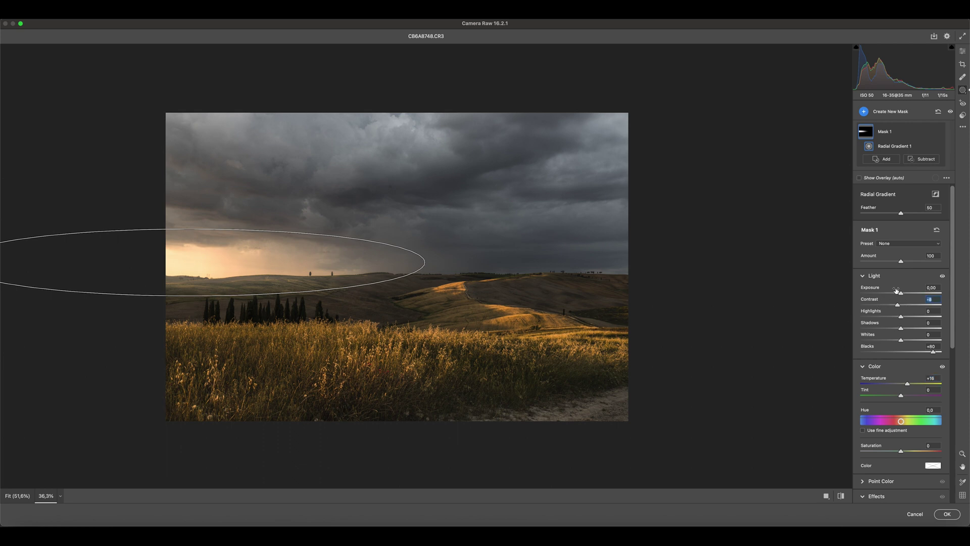
left_click(896, 113)
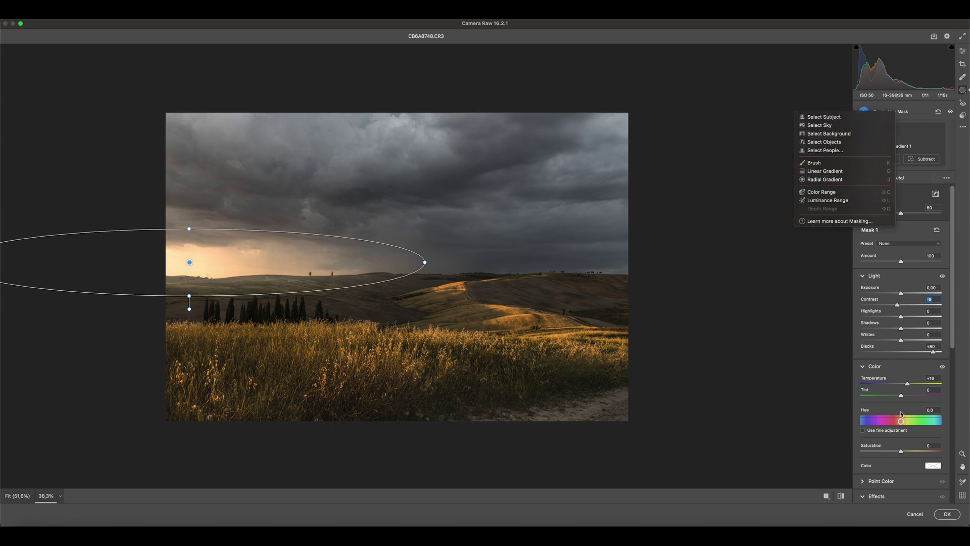
Draw a small radial mask over the left horizon glow and reduce its Dehaze.
left_click(842, 180)
left_click_drag(170, 270, 247, 272)
scroll(900, 407, "down", 5)
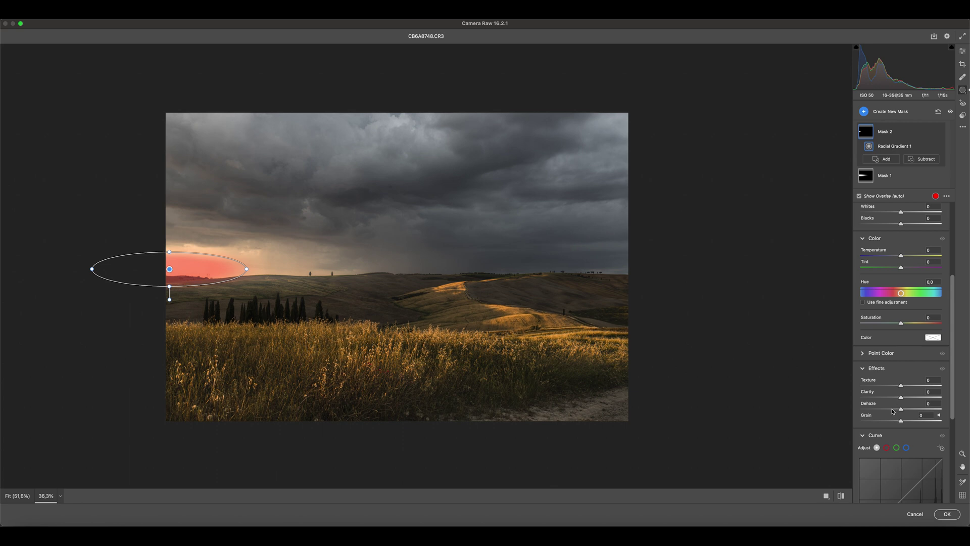
left_click_drag(893, 411, 875, 410)
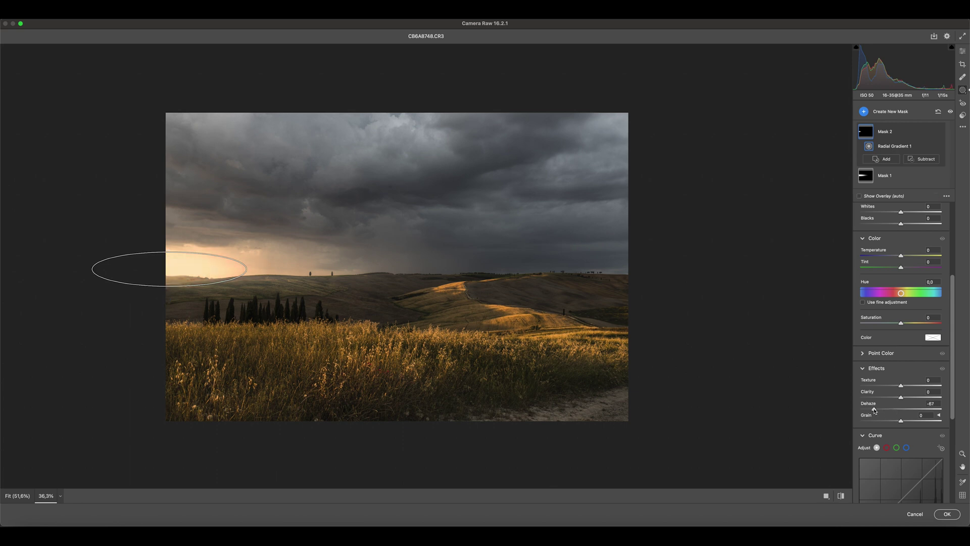
Raise Mask 2's Exposure to +0.60 and lower Highlights to −24.
scroll(915, 254, "up", 8)
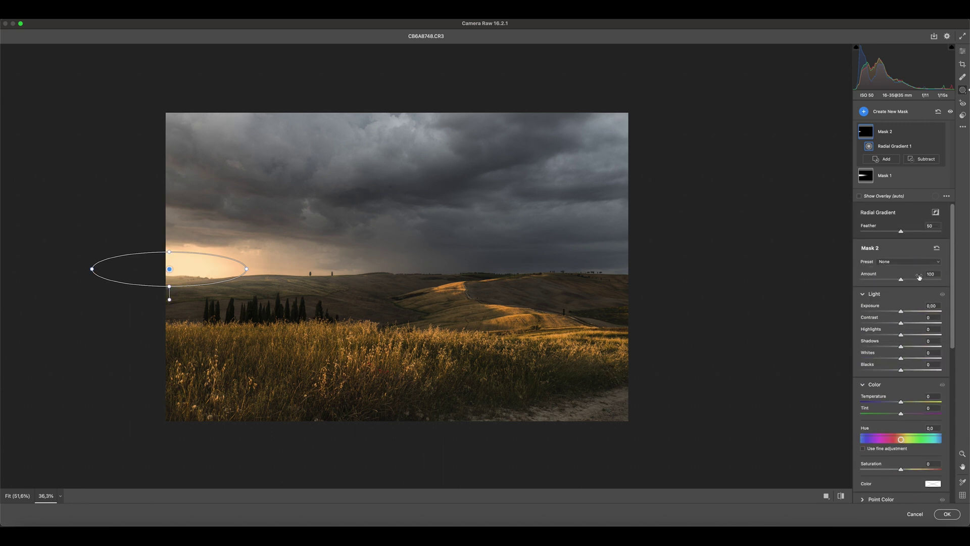
left_click_drag(900, 310, 903, 308)
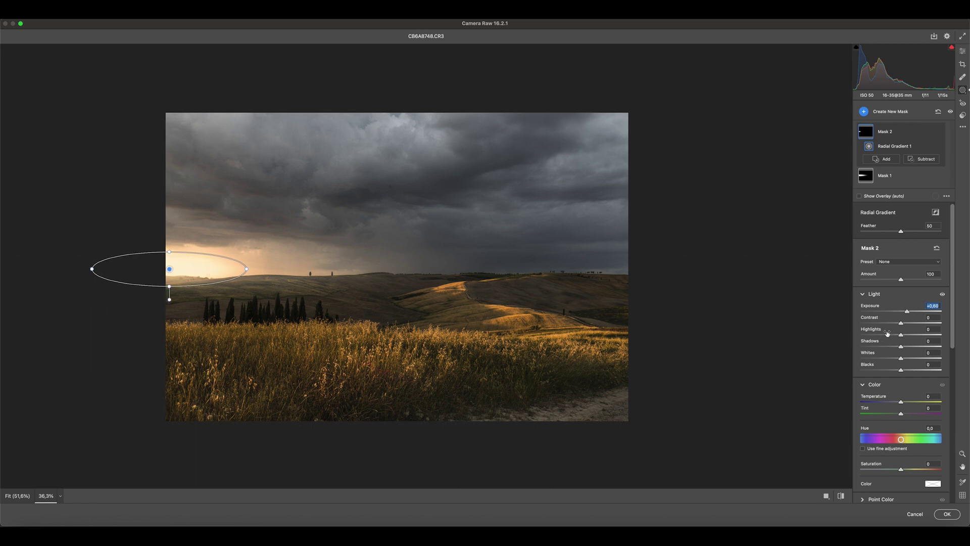
left_click_drag(901, 335, 891, 336)
left_click(875, 109)
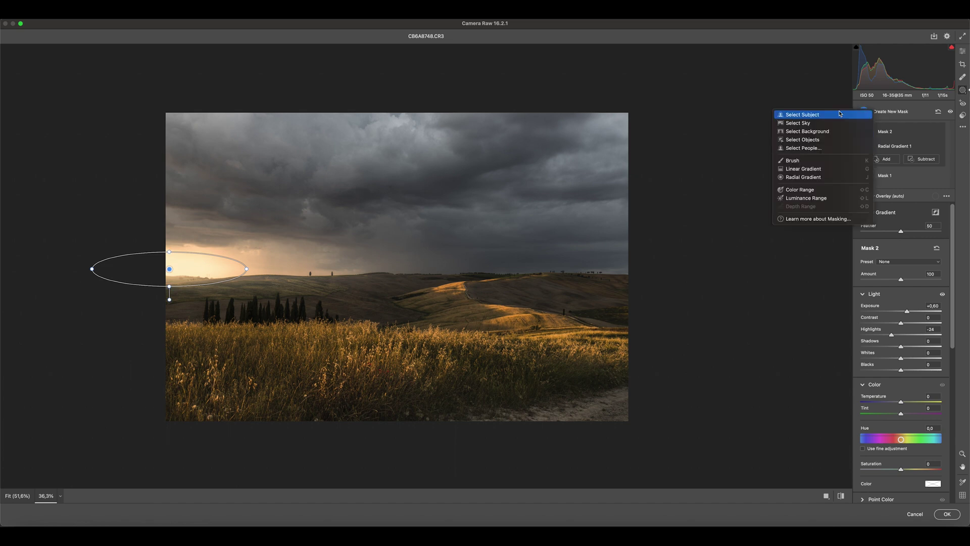
Draw a large radial mask, then move, tilt and widen it over the hills and field.
left_click(810, 177)
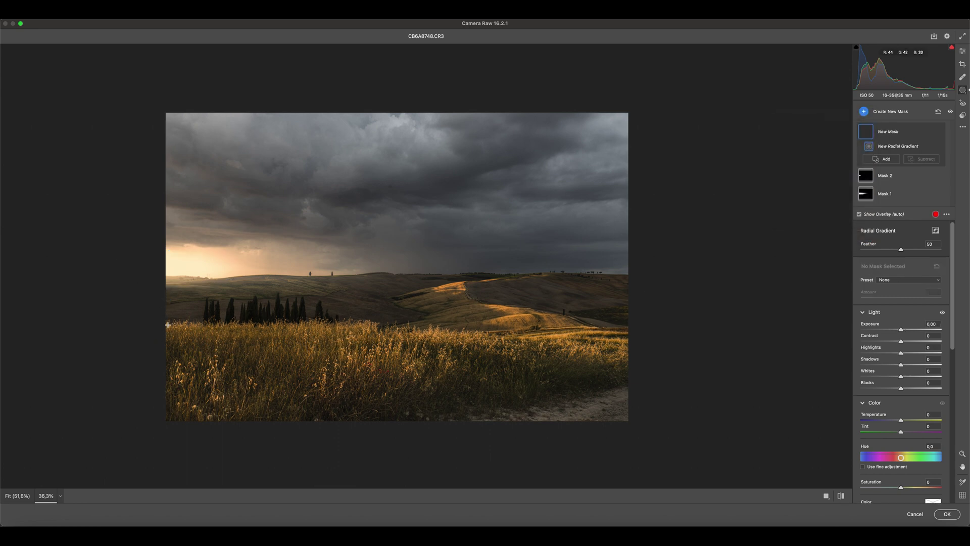
left_click_drag(167, 345, 699, 301)
left_click_drag(164, 345, 187, 268)
left_click_drag(738, 279, 747, 318)
left_click_drag(186, 317, 184, 350)
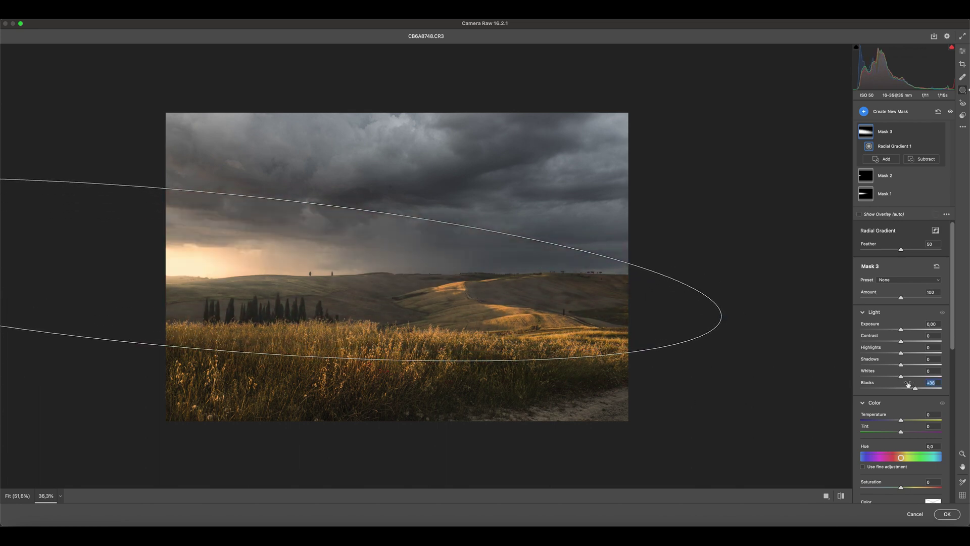
Set Mask 3 to Blacks +13, Contrast +16 and Temperature +11.
left_click_drag(894, 384, 900, 384)
left_click_drag(899, 338, 904, 339)
left_click_drag(894, 417, 900, 415)
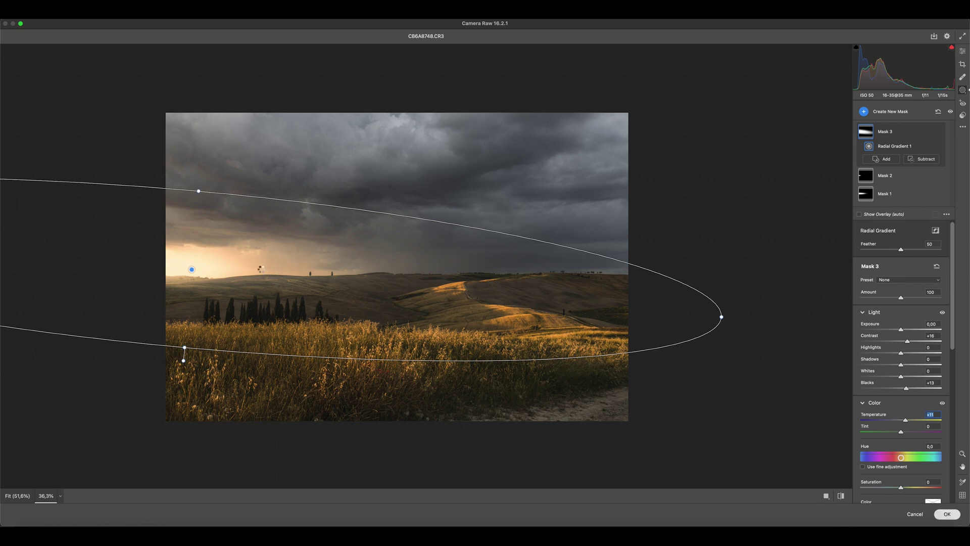
Commit the Camera Raw grade to Layer 5 copy and toggle its mask to compare.
key("Return")
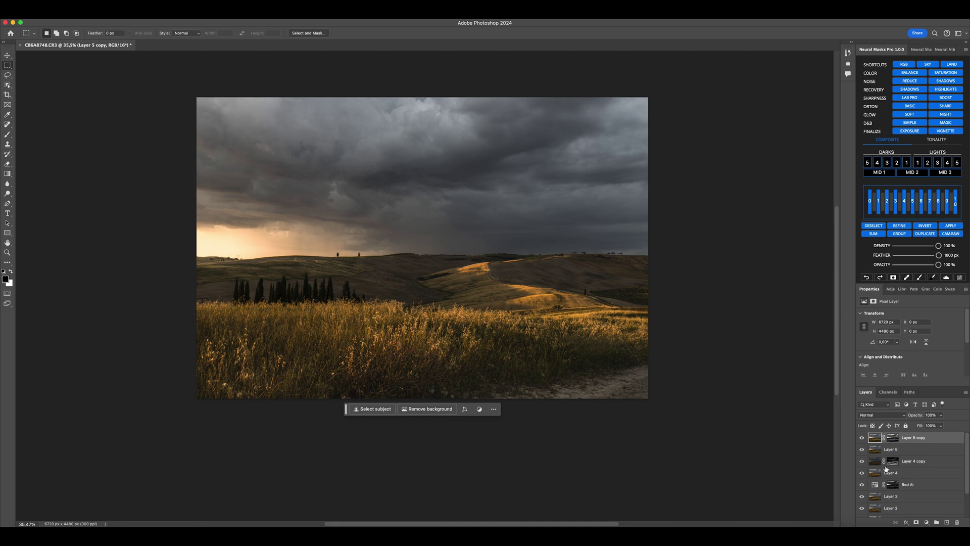
left_click(895, 440, "shift")
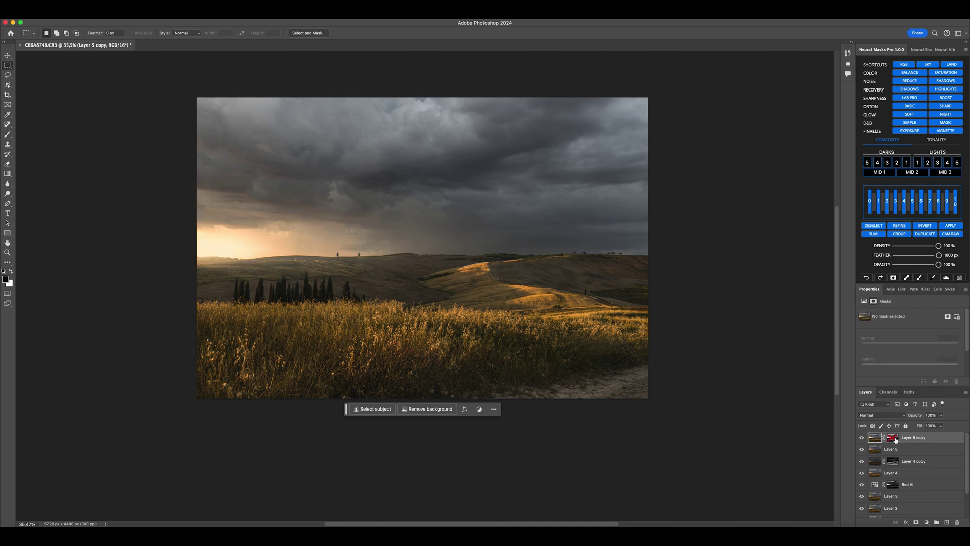
left_click(896, 440, "shift")
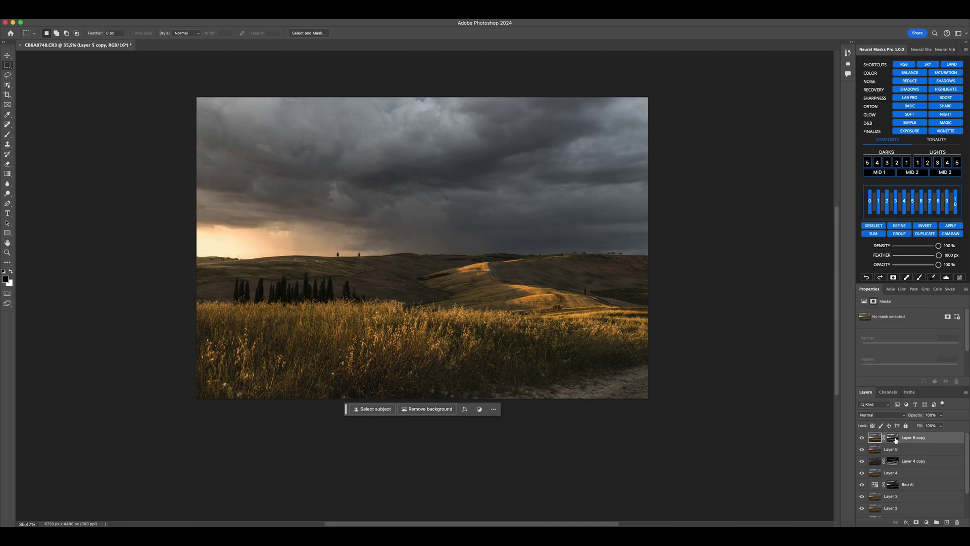
left_click(895, 441, "shift")
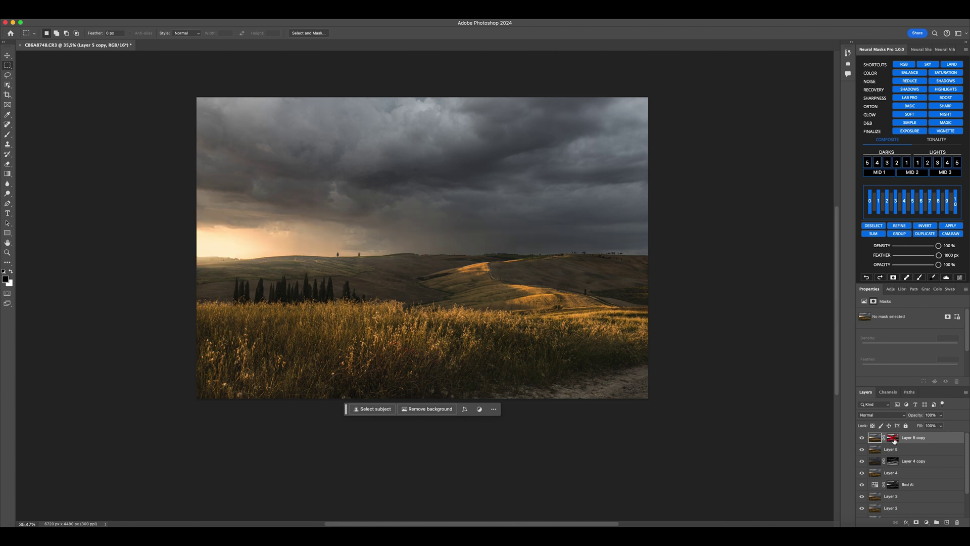
left_click(895, 441, "shift")
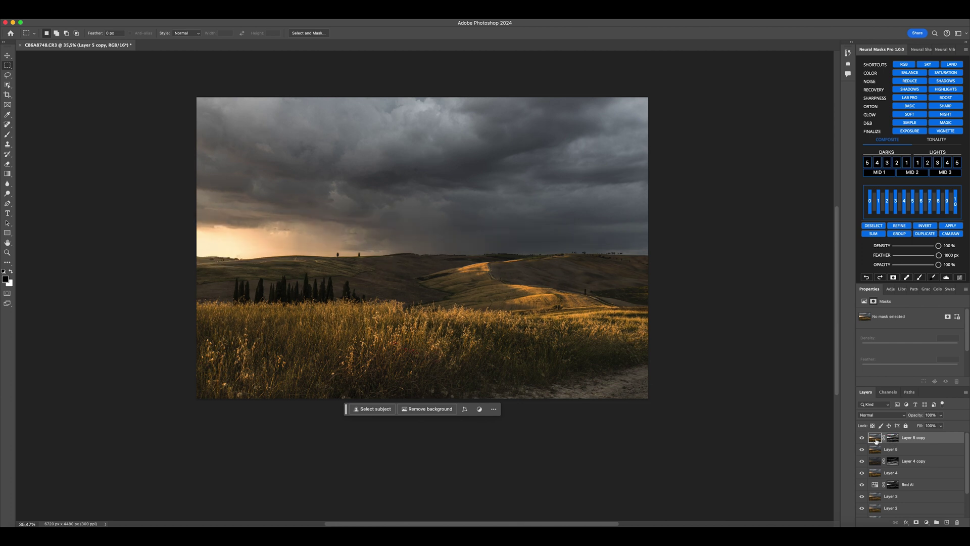
Toggle Layer 5 copy's visibility repeatedly to compare before and after.
left_click(862, 438)
left_click(863, 439)
left_click(862, 439)
left_click(862, 439)
left_click(862, 439)
left_click(862, 439)
scroll(325, 314, "down", 3)
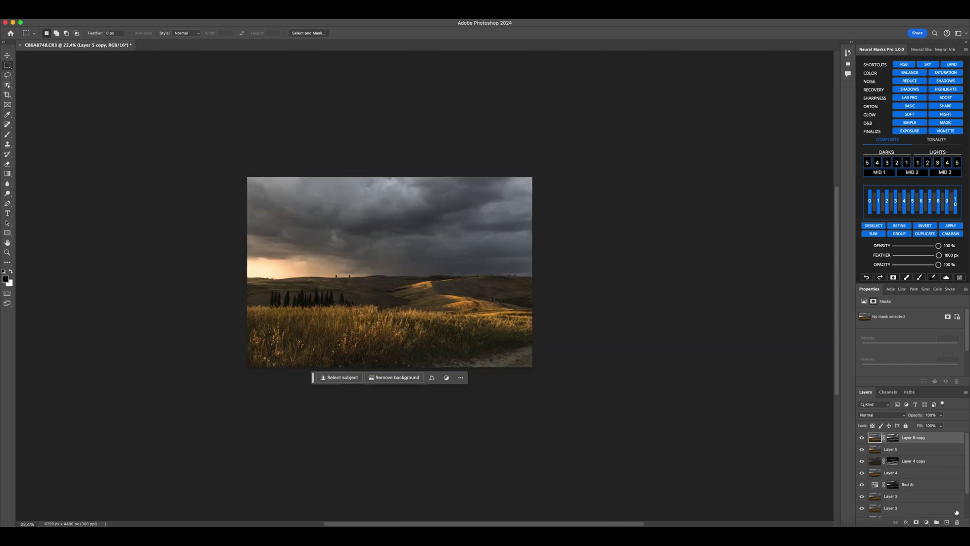
Stamp visible layers into Layer 6, duplicate it, and pick the DARKS 3 luminosity mask.
key("super+alt+shift+e")
left_click_drag(911, 441, 947, 522)
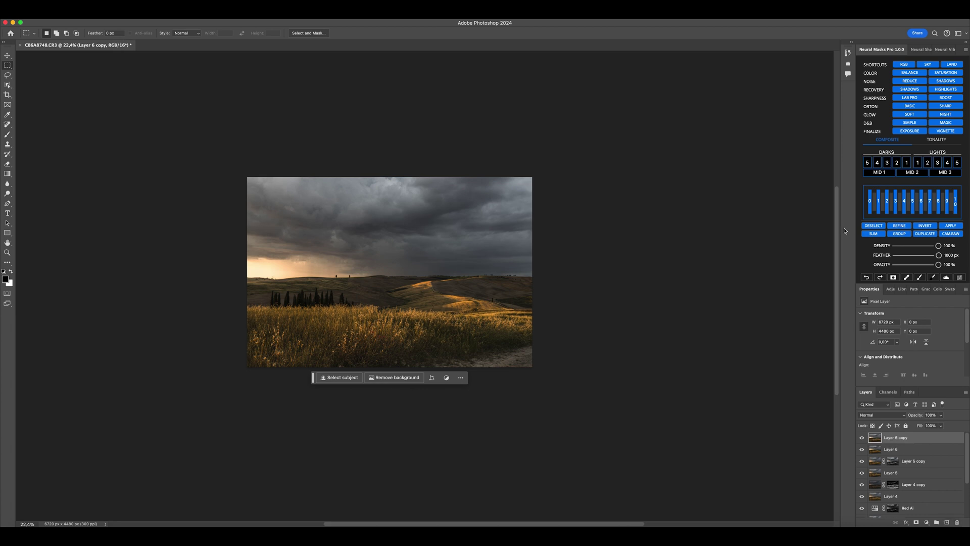
left_click(906, 162)
left_click(887, 164)
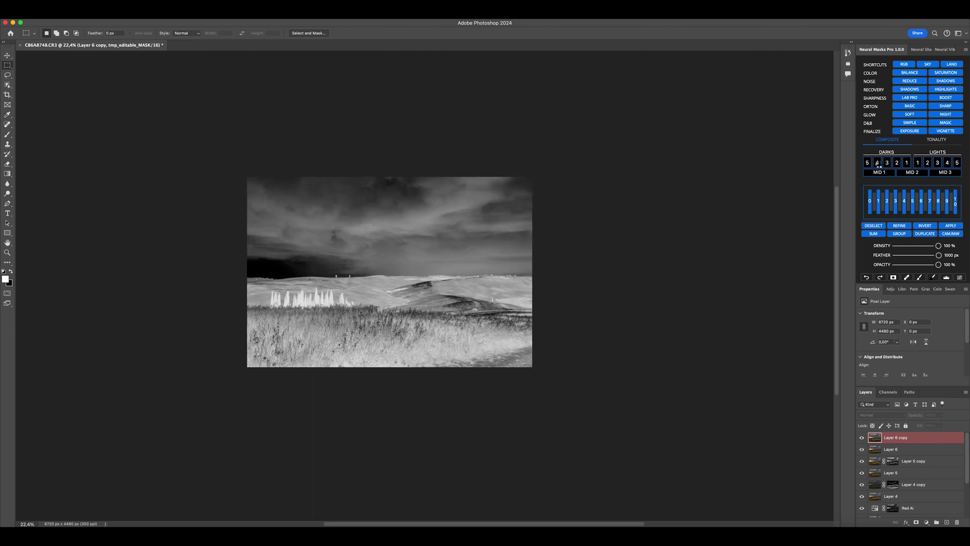
left_click(877, 163)
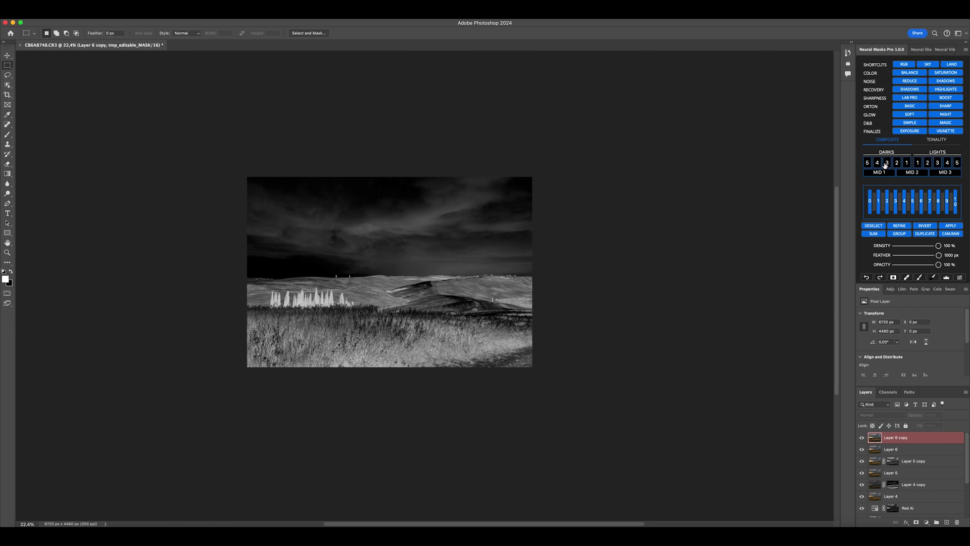
left_click(886, 164)
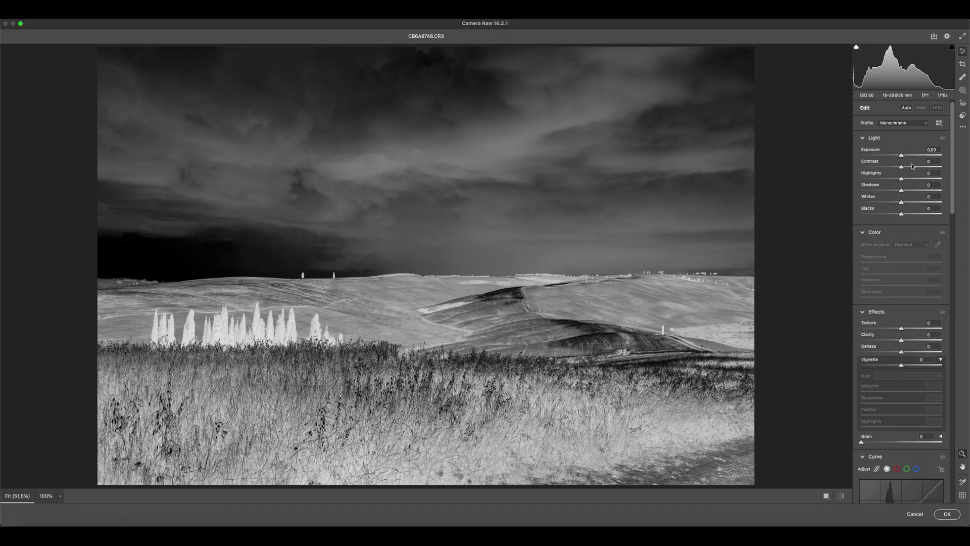
Refine the darks mask in Camera Raw with Contrast +100 and Clarity +38.
left_click_drag(901, 167, 943, 167)
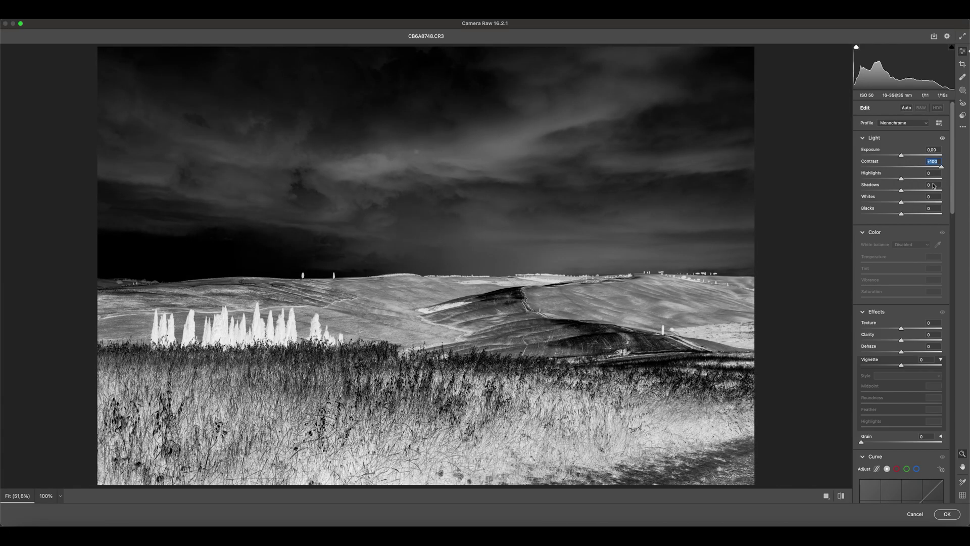
left_click(917, 342)
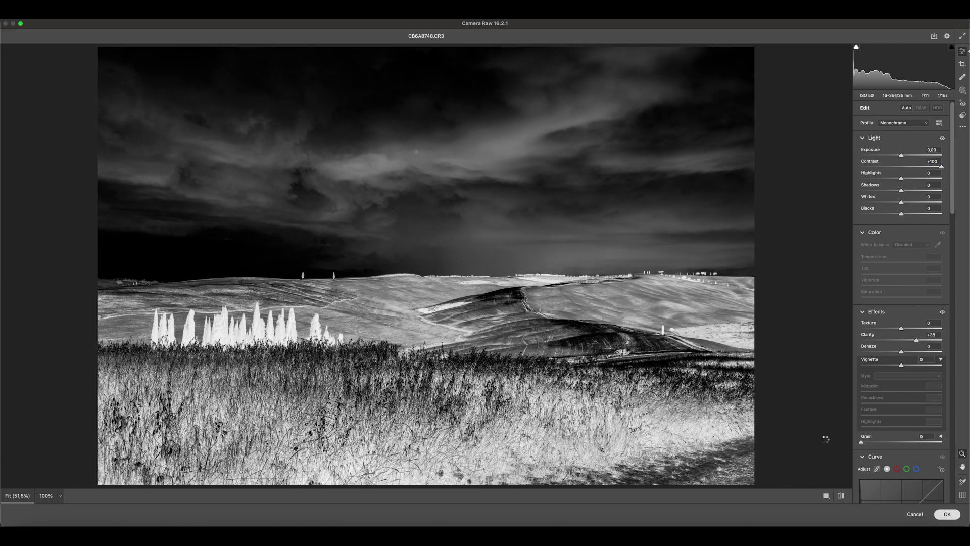
key("Return")
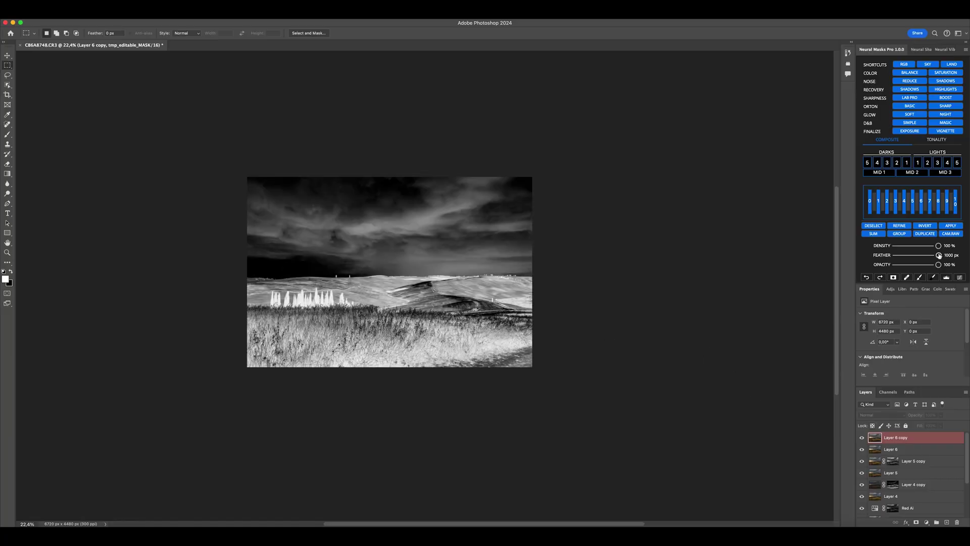
Apply the luminosity mask to Layer 6 copy and open the Camera Raw Filter.
left_click(875, 438)
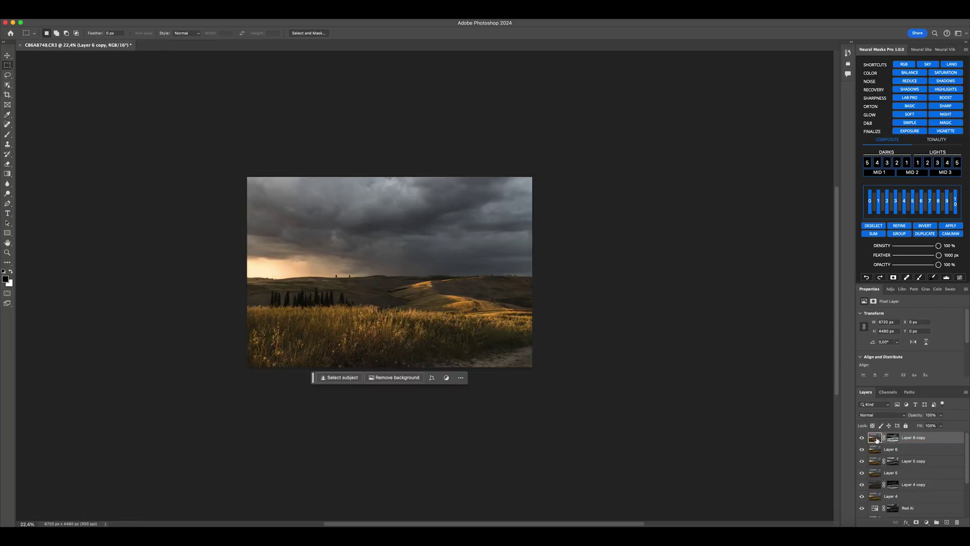
left_click(188, 10)
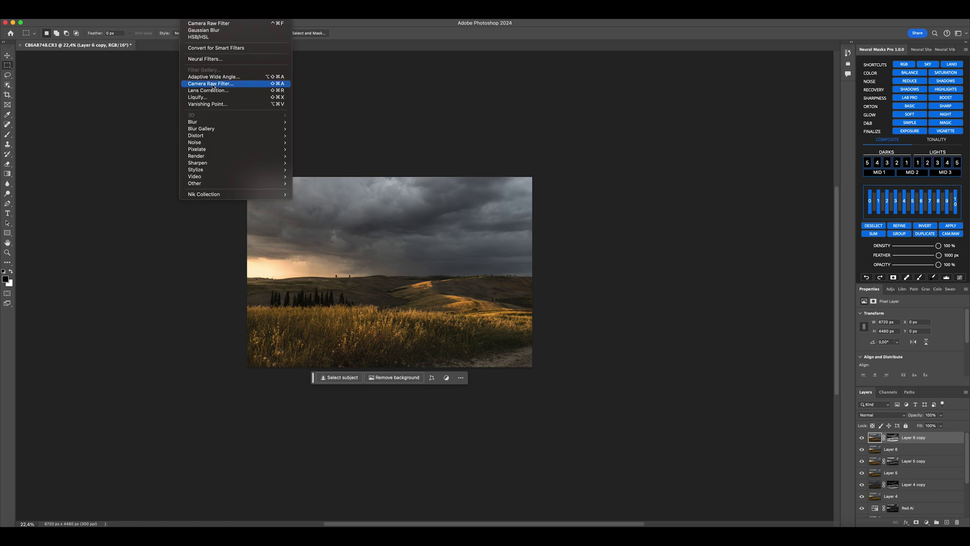
left_click(213, 85)
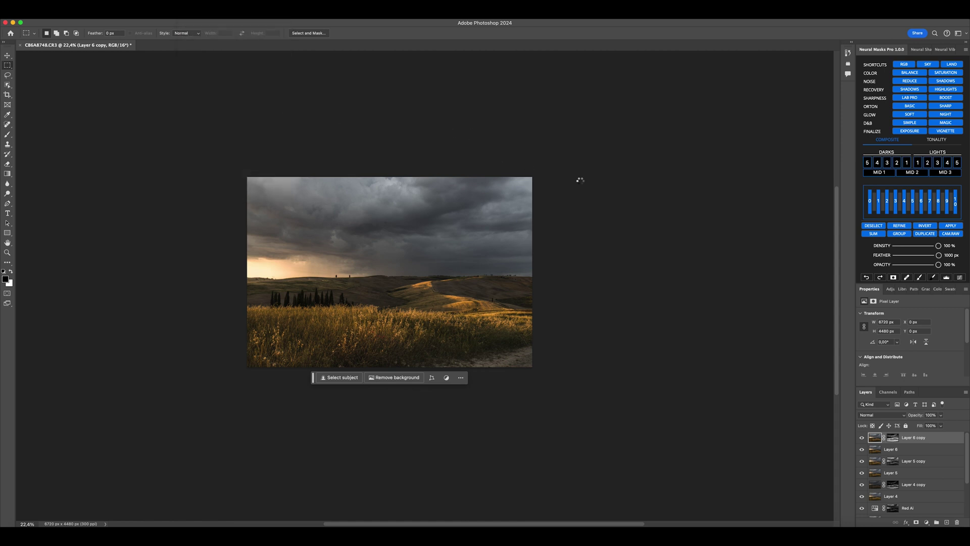
Darken Blues and Purples (−29) in the HSL Luminance colour mixer.
scroll(877, 346, "down", 10)
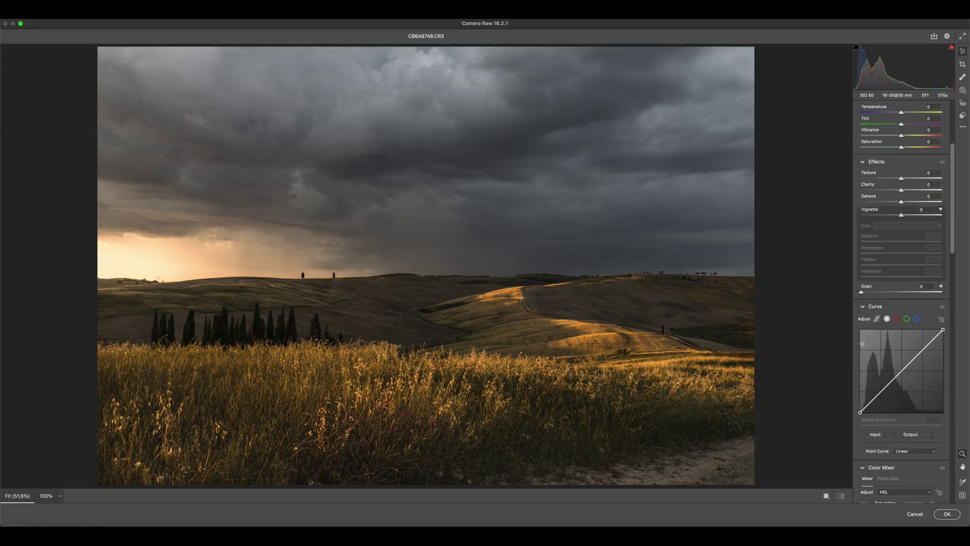
scroll(878, 346, "down", 1)
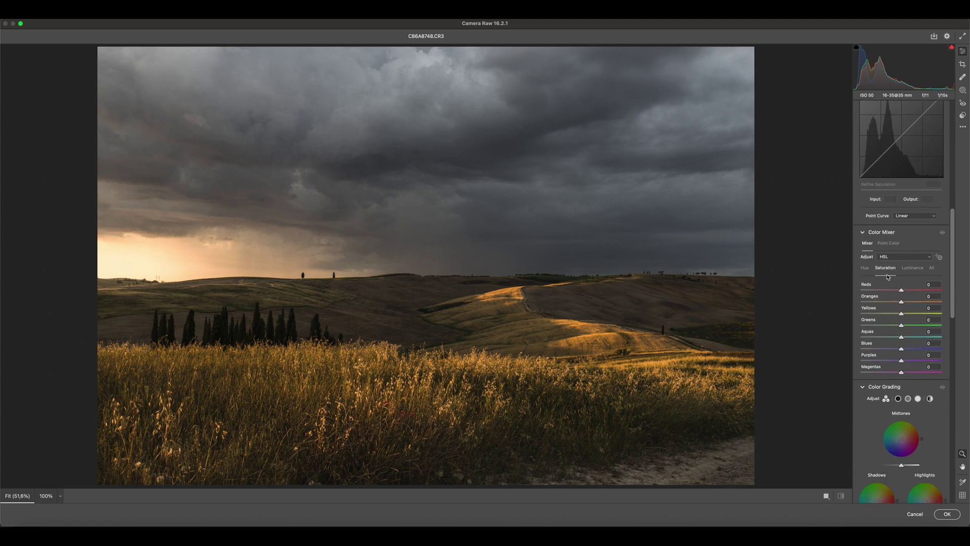
left_click(912, 267)
left_click_drag(901, 348, 854, 340)
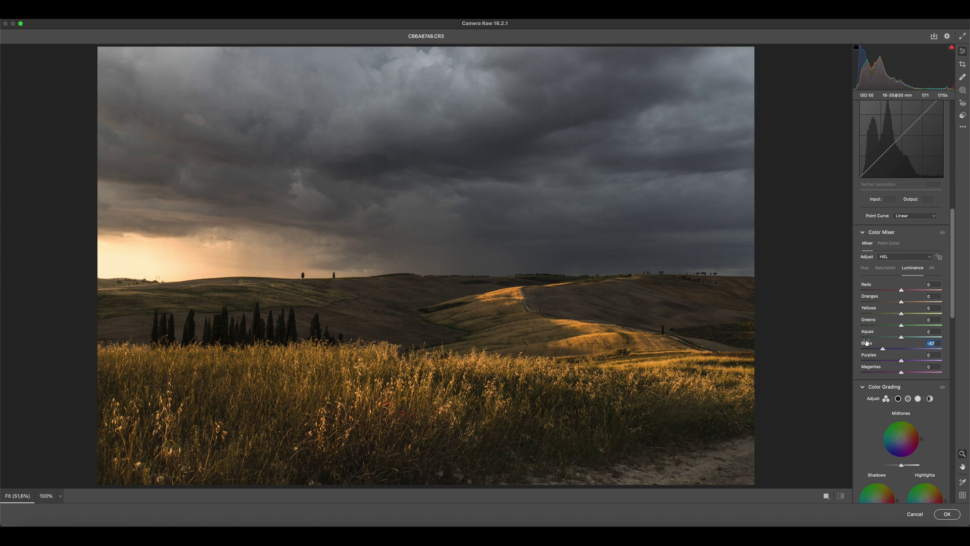
left_click_drag(897, 357, 879, 339)
left_click(885, 267)
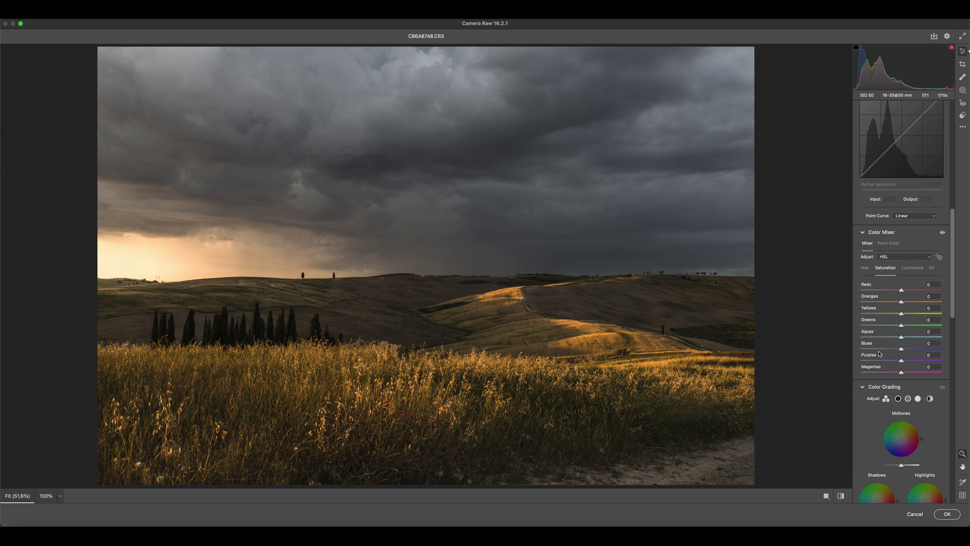
scroll(894, 283, "up", 10)
Lower the tone curve's top-right point and slightly lift its black point.
scroll(904, 217, "down", 5)
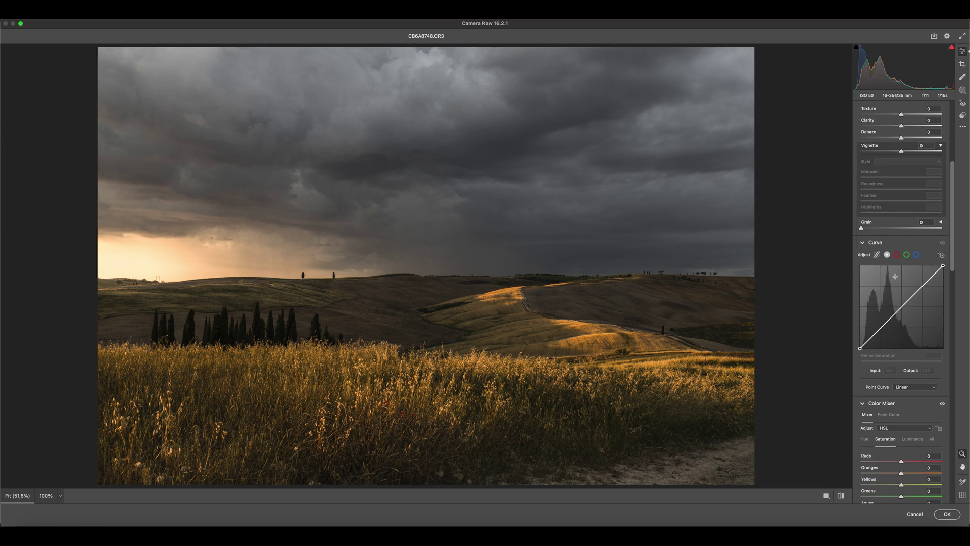
left_click_drag(942, 266, 943, 289)
left_click_drag(860, 348, 860, 348)
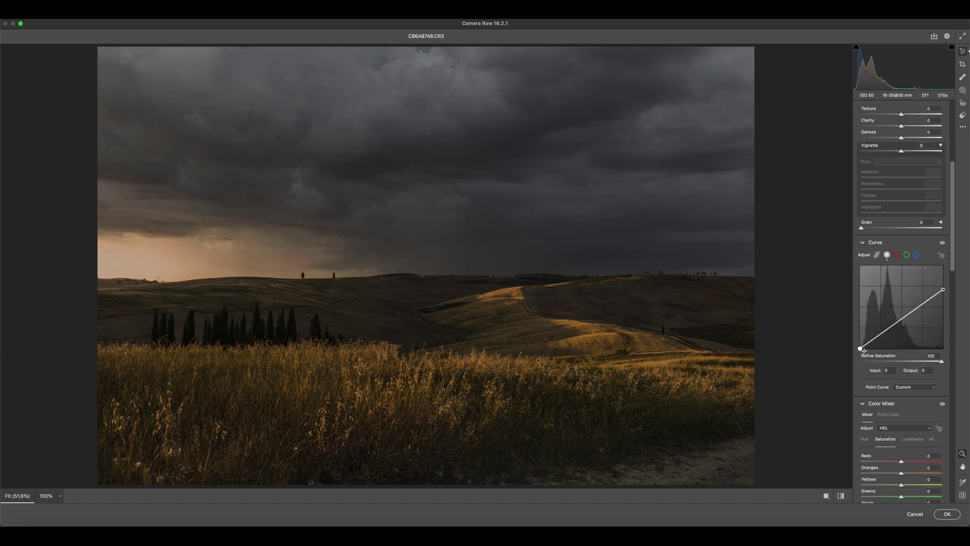
left_click_drag(860, 348, 861, 348)
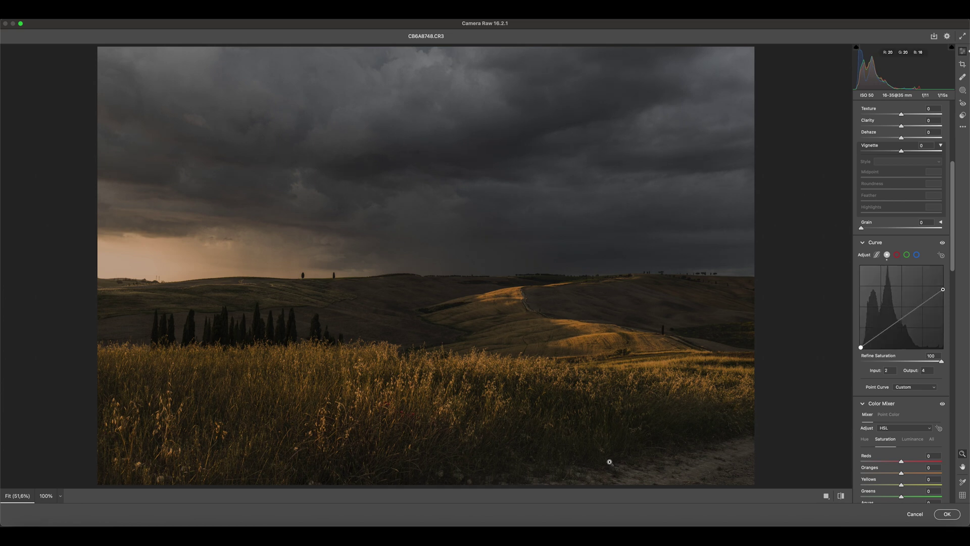
left_click_drag(601, 459, 767, 388)
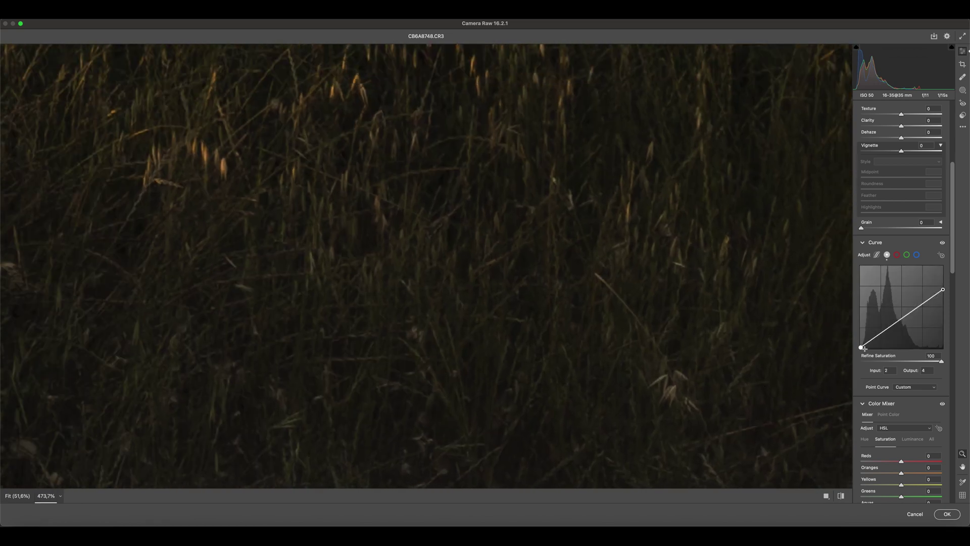
left_click_drag(860, 348, 859, 346)
left_click_drag(619, 297, 350, 326)
Fit the photo in view and raise Clarity to +39.
right_click(494, 239)
left_click(502, 242)
left_click_drag(481, 247, 448, 254)
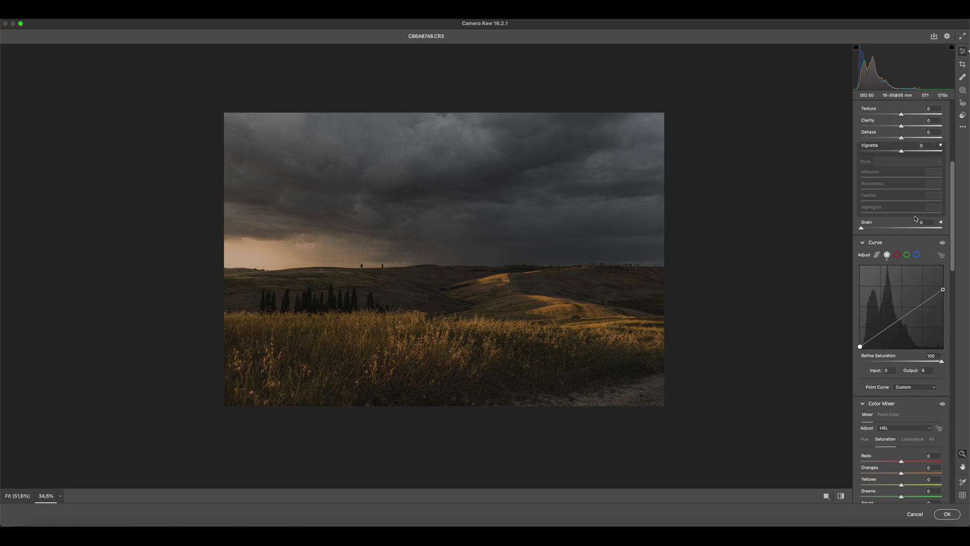
scroll(915, 216, "up", 5)
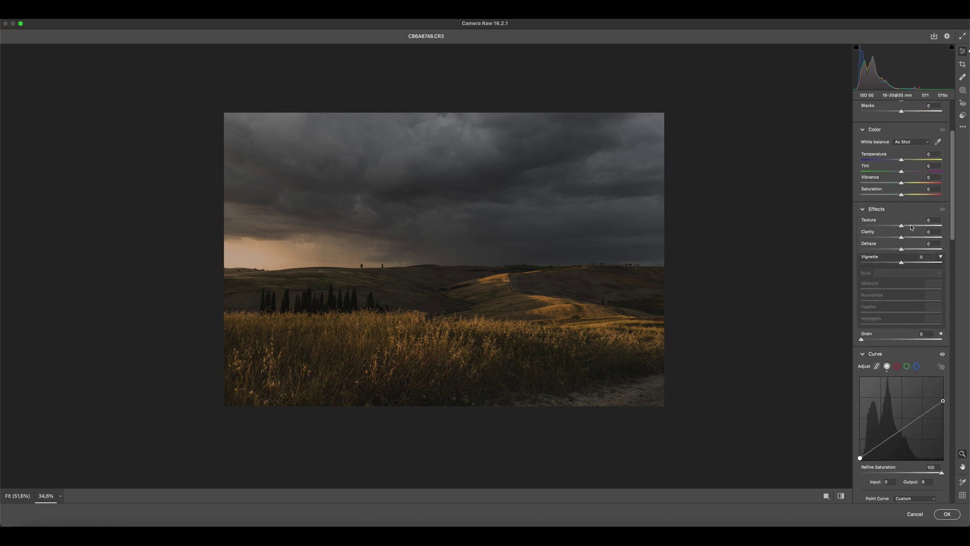
left_click_drag(911, 236, 911, 236)
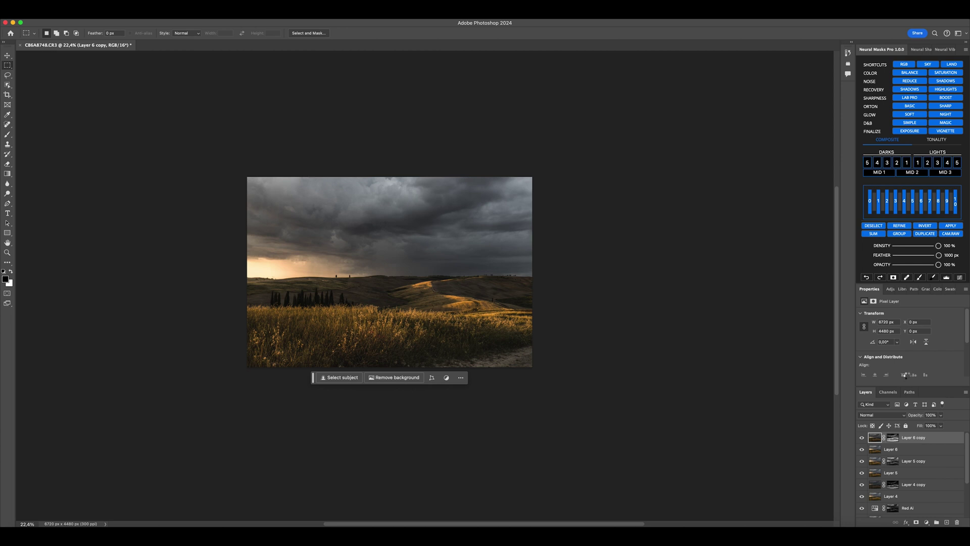
Stamp visible layers into Layer 7 and sharpen it with Camera Raw Texture +100.
key("alt+shift+super+e")
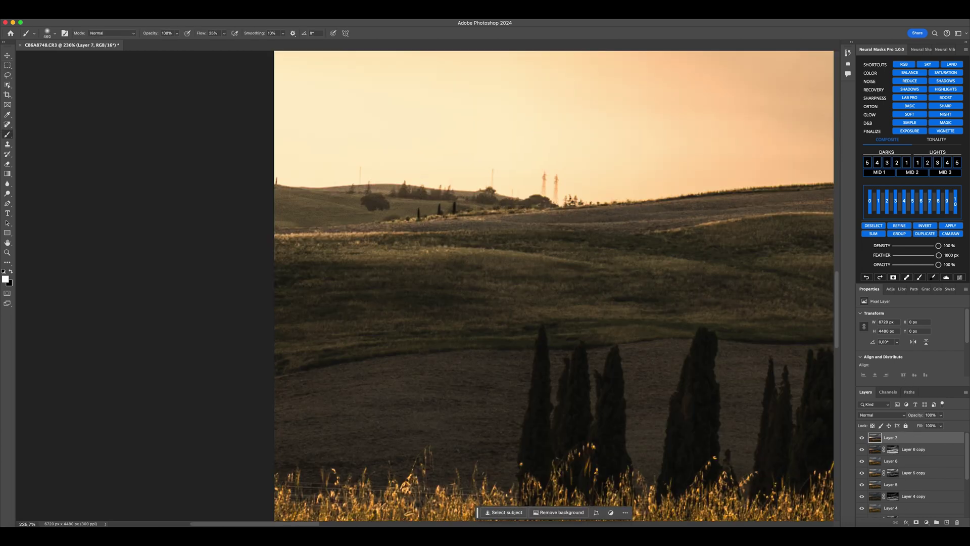
left_click(189, 14)
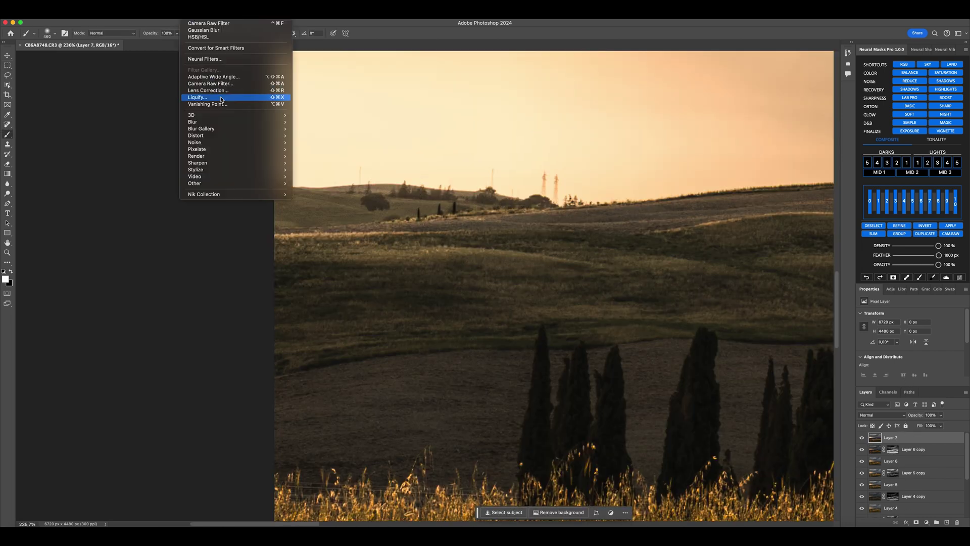
left_click(226, 85)
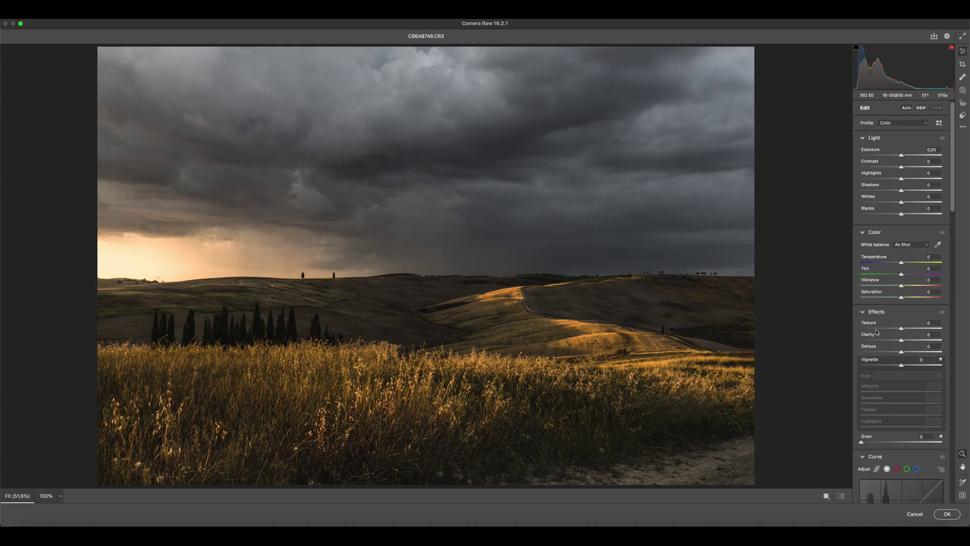
left_click_drag(901, 328, 935, 329)
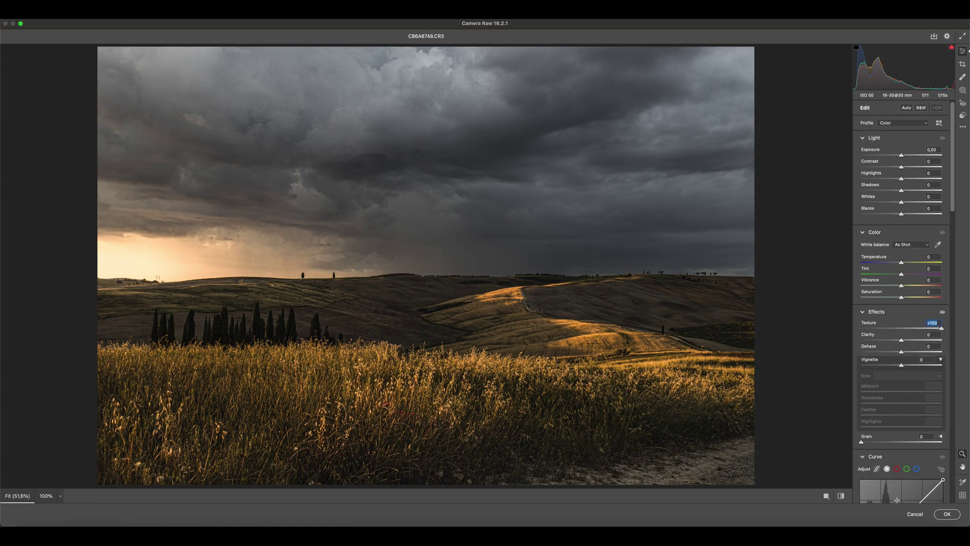
left_click(947, 514)
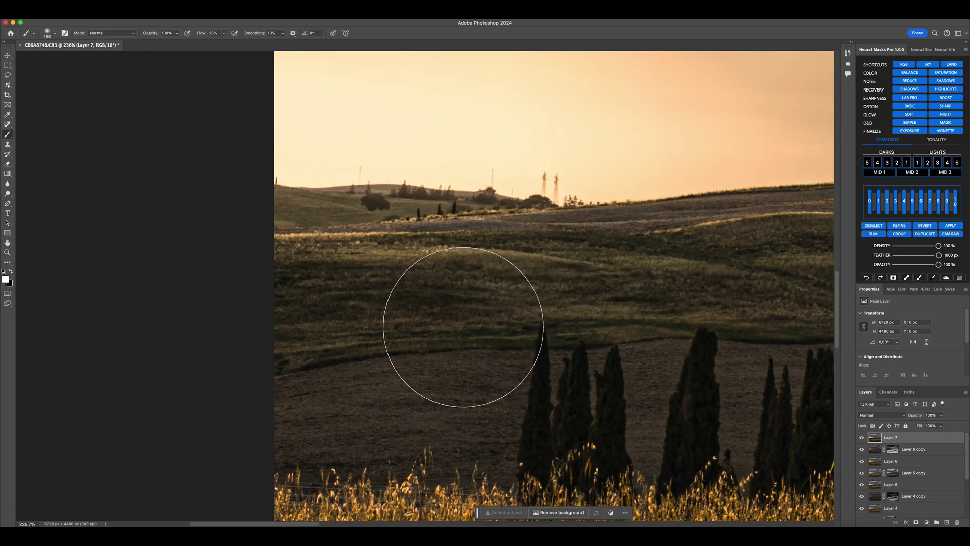
Add an inverted black layer mask to Layer 7.
scroll(474, 328, "down", 5)
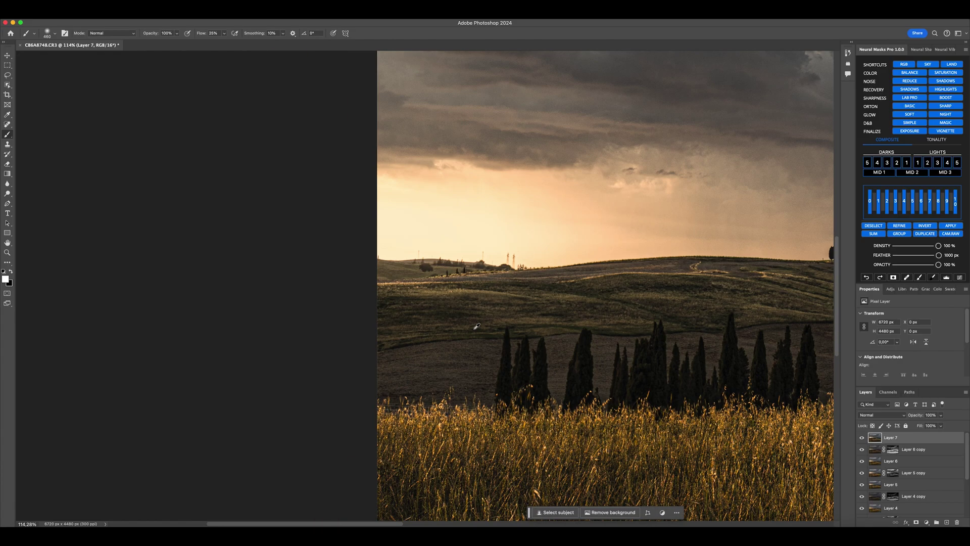
left_click(916, 522)
key("super+i")
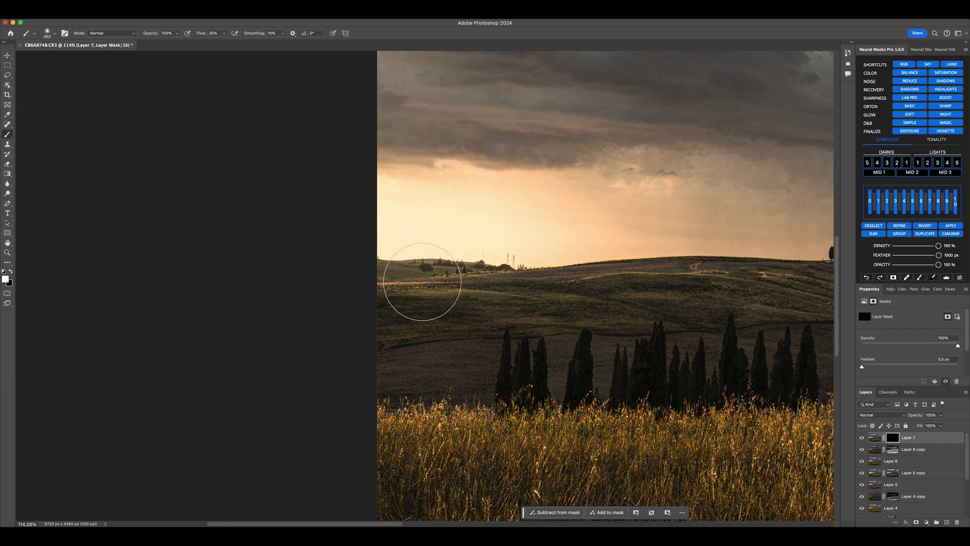
Paint white on the mask over the hillside to reveal the texture.
mouse_move(425, 286)
left_mouse_down()
mouse_move(405, 282)
mouse_move(593, 295)
left_mouse_up()
left_click_drag(658, 284, 409, 273)
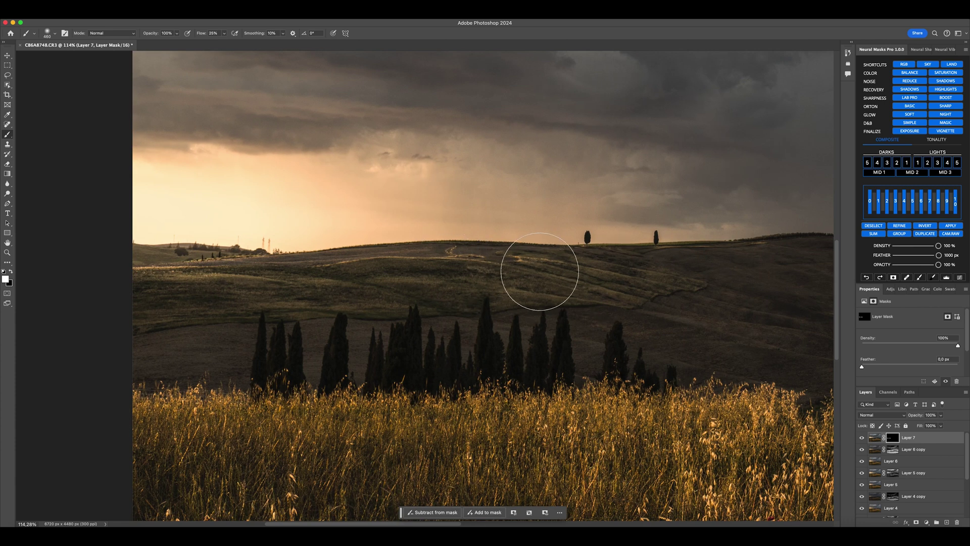
mouse_move(580, 284)
left_mouse_down()
mouse_move(604, 287)
mouse_move(468, 329)
mouse_move(448, 305)
mouse_move(473, 307)
left_mouse_up()
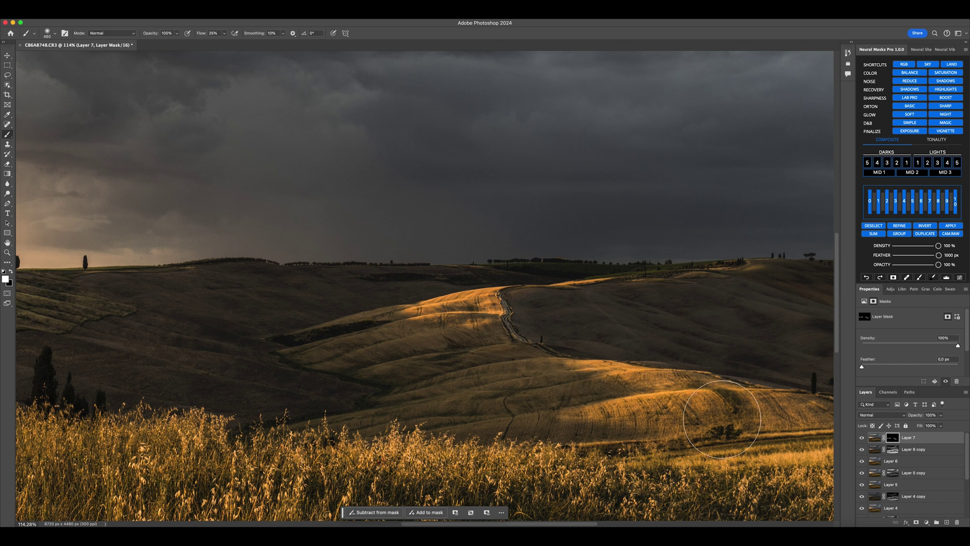
Paint the texture back into the sunlit hills and foreground grass.
left_click_drag(721, 404, 429, 329)
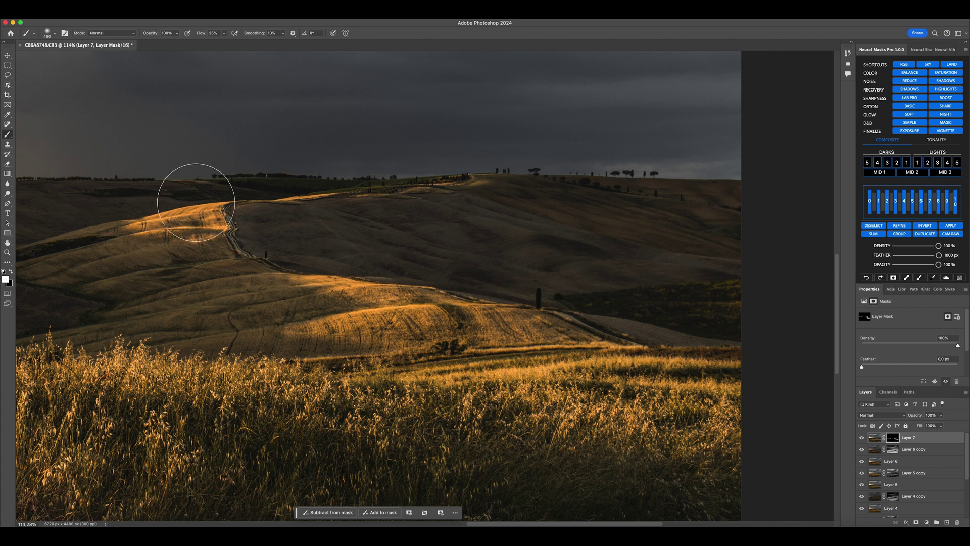
left_click_drag(297, 313, 318, 188)
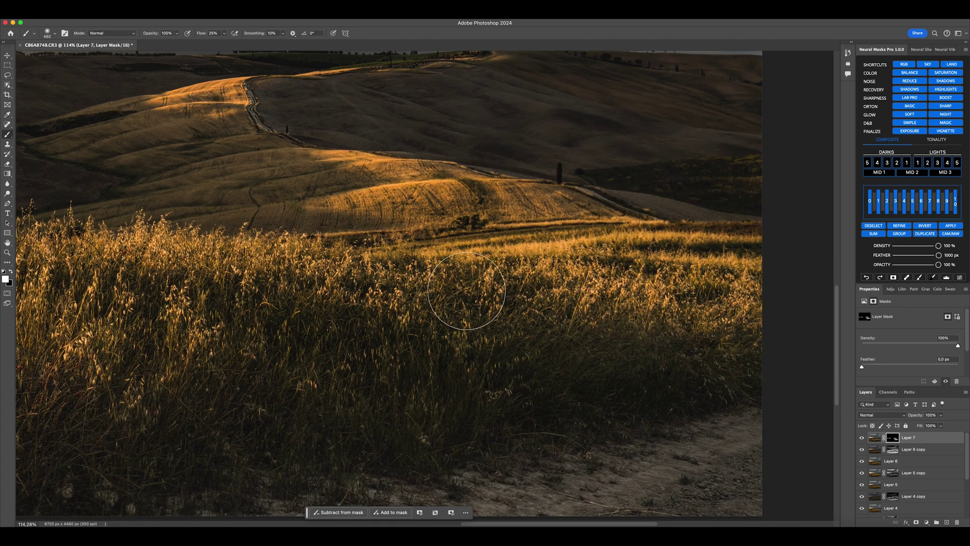
left_click_drag(306, 299, 327, 304)
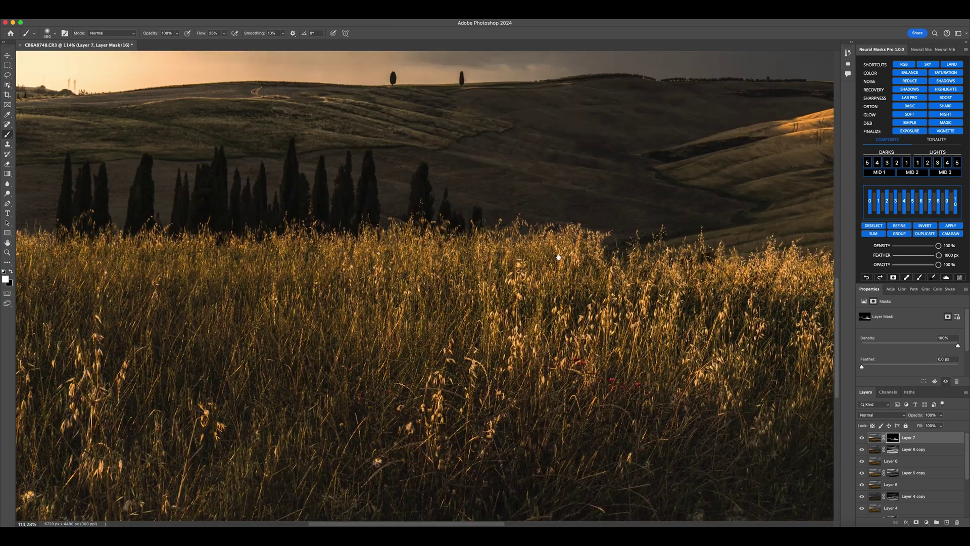
left_click_drag(558, 256, 565, 257)
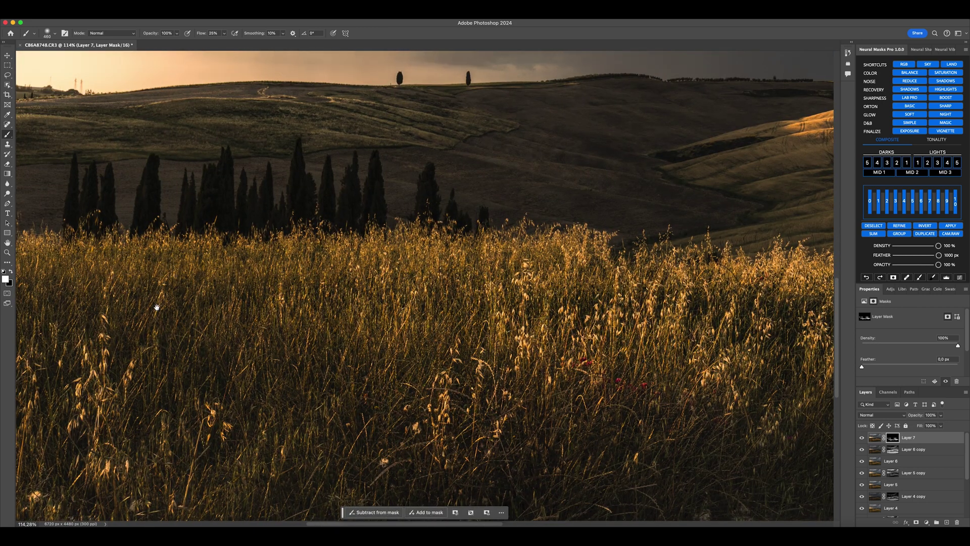
left_click_drag(156, 307, 495, 322)
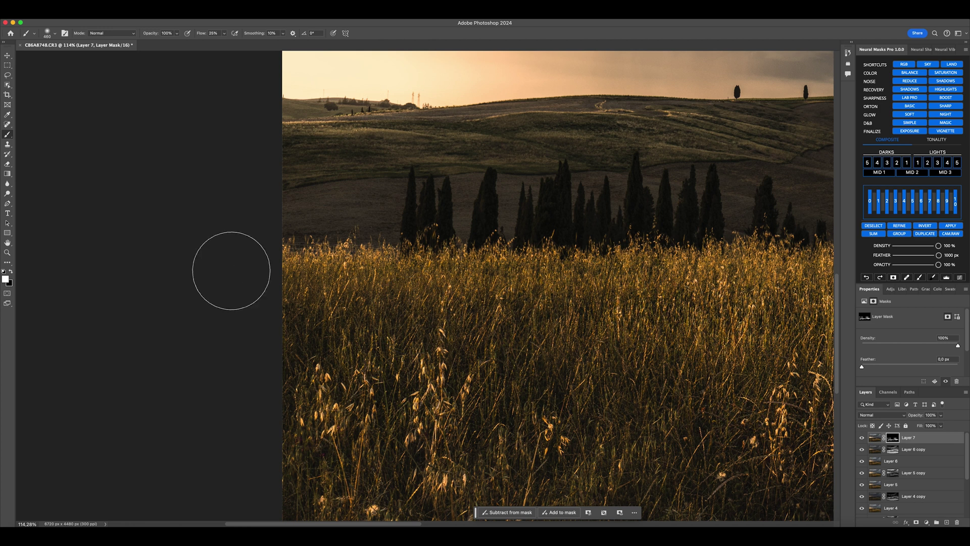
scroll(577, 363, "down", 5)
scroll(577, 362, "down", 2)
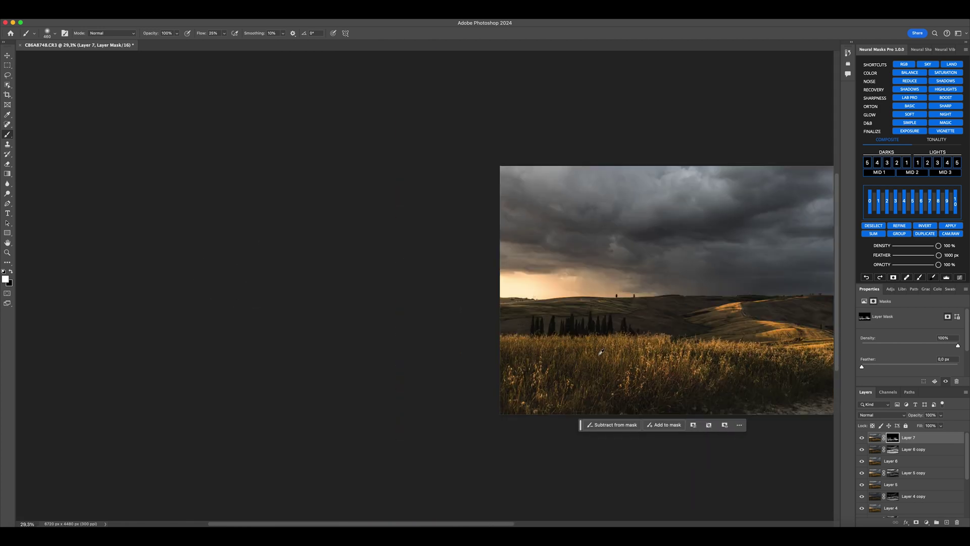
scroll(601, 352, "down", 4)
scroll(657, 348, "up", 6)
scroll(656, 348, "down", 2)
Create a new layer above Group 1 and set it to Hard Light blending.
scroll(649, 338, "right", 5)
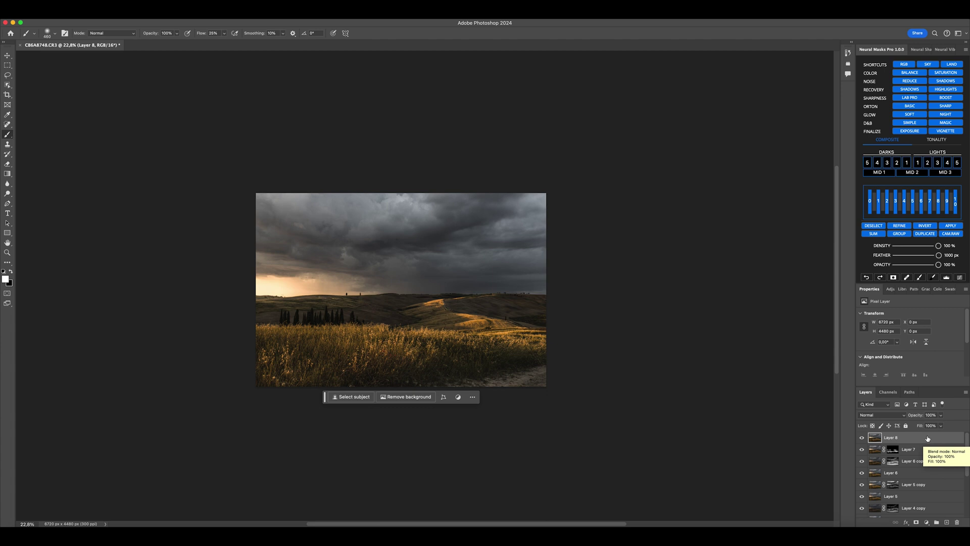
scroll(413, 278, "up", 5)
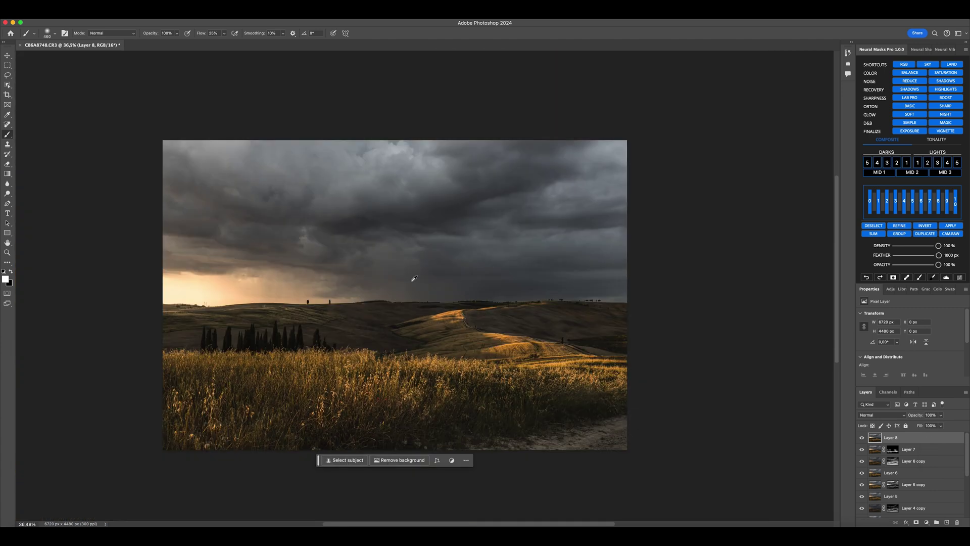
scroll(413, 277, "down", 3)
scroll(415, 277, "down", 3)
scroll(414, 278, "up", 4)
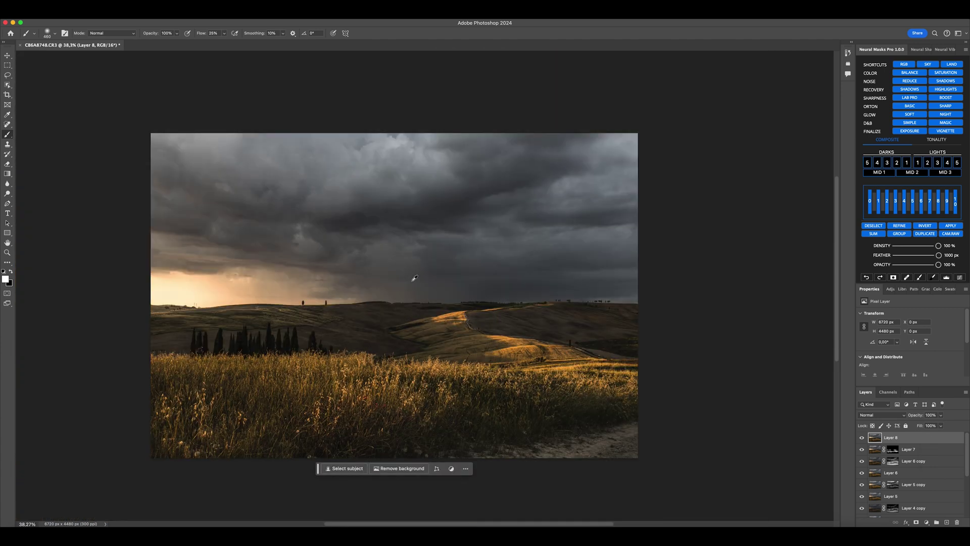
scroll(415, 277, "down", 3)
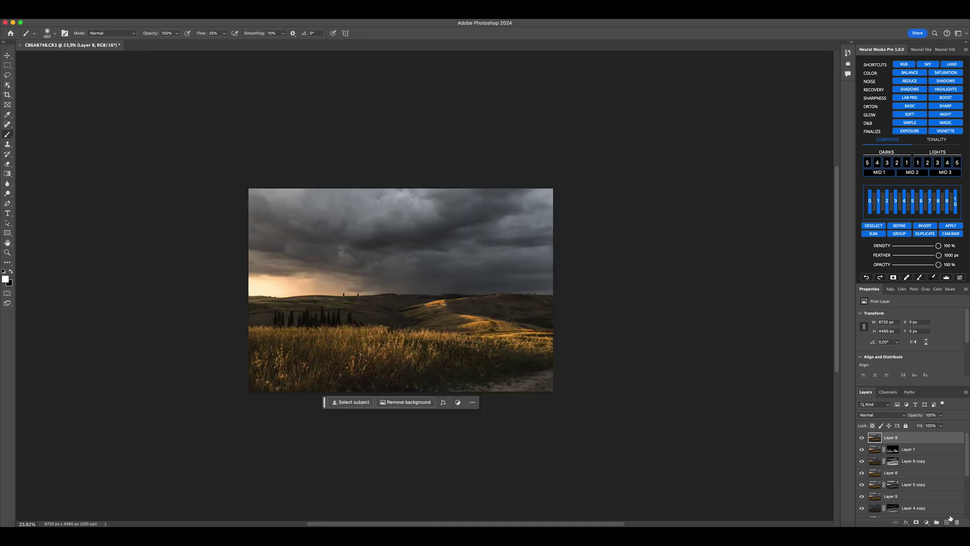
left_click(946, 521)
left_click(884, 416)
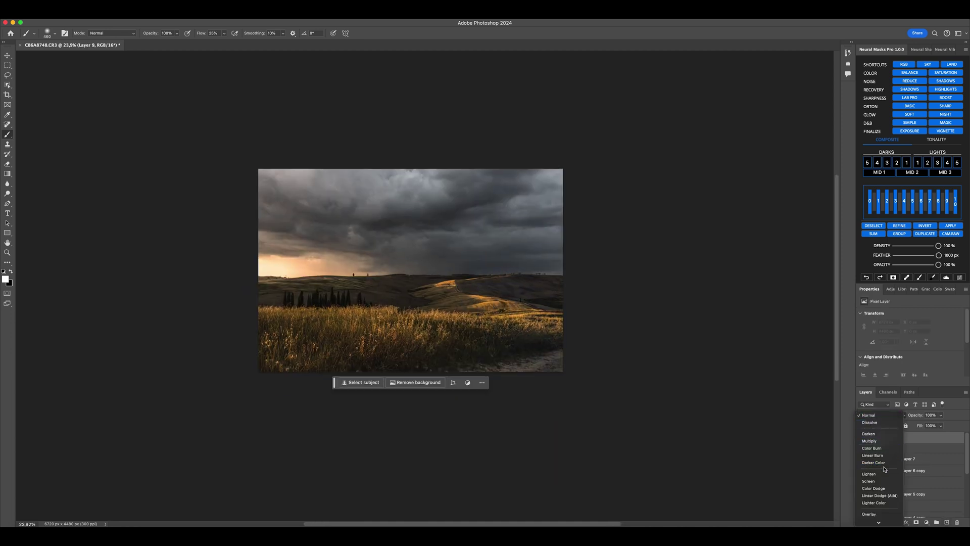
scroll(877, 444, "down", 3)
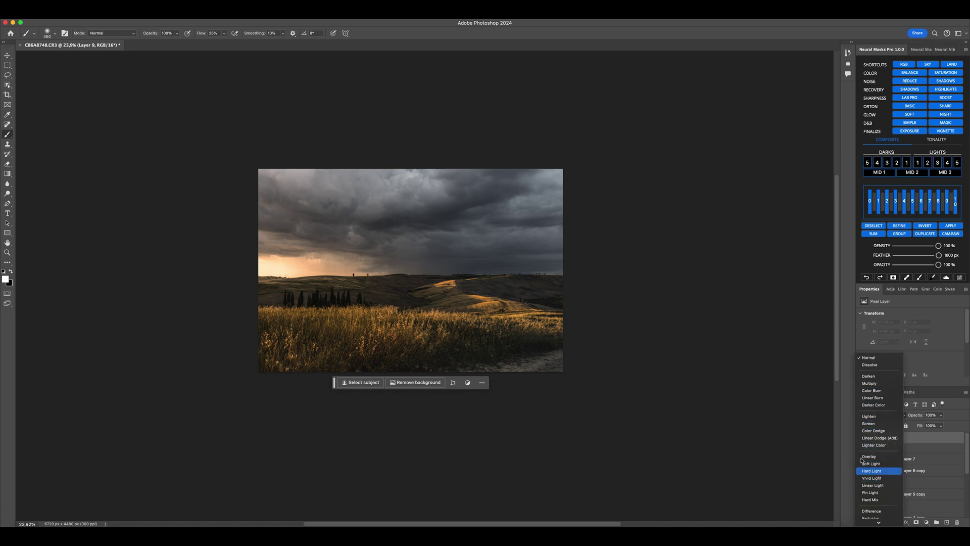
key("Return")
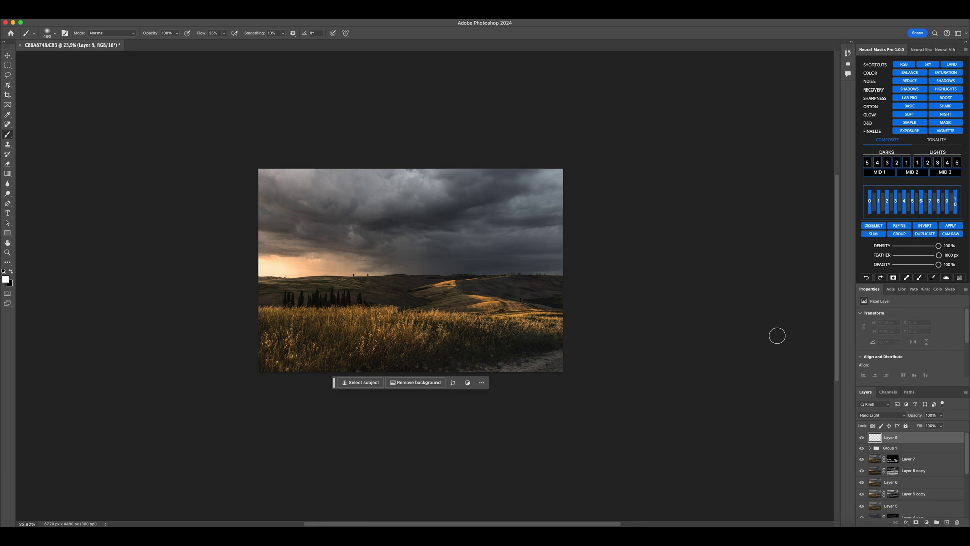
Load a broad light-tones luminosity mask and refine it in Camera Raw with Contrast +100, Shadows +72.
left_click(928, 162)
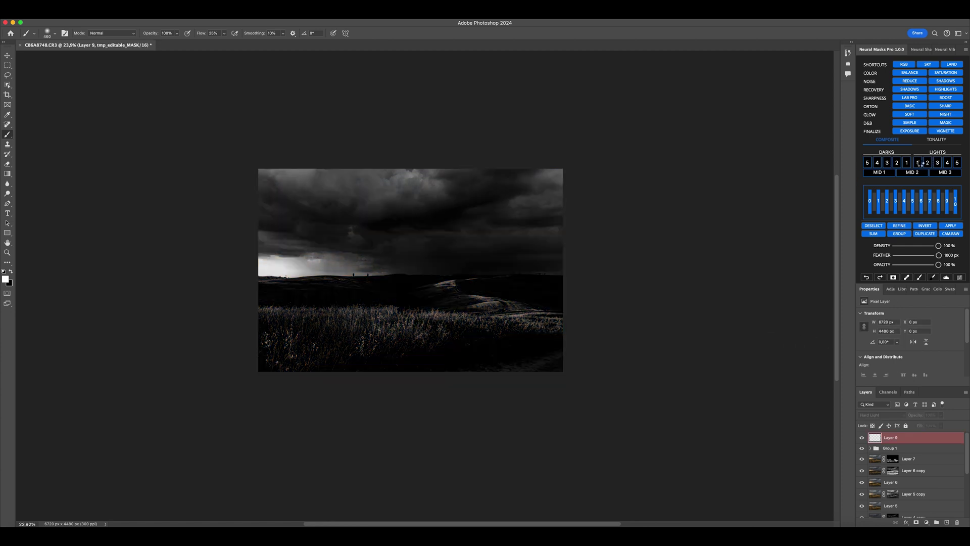
left_click(919, 164)
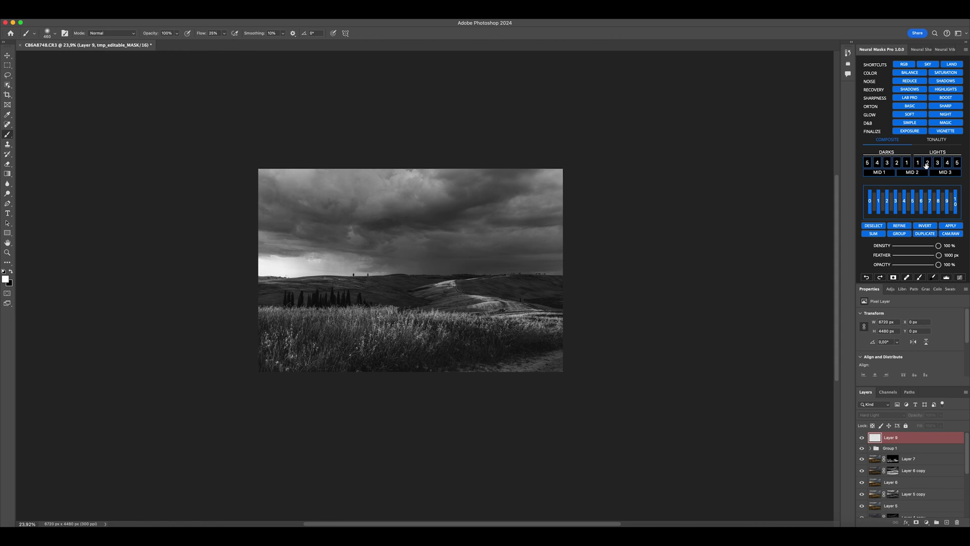
left_click(941, 234)
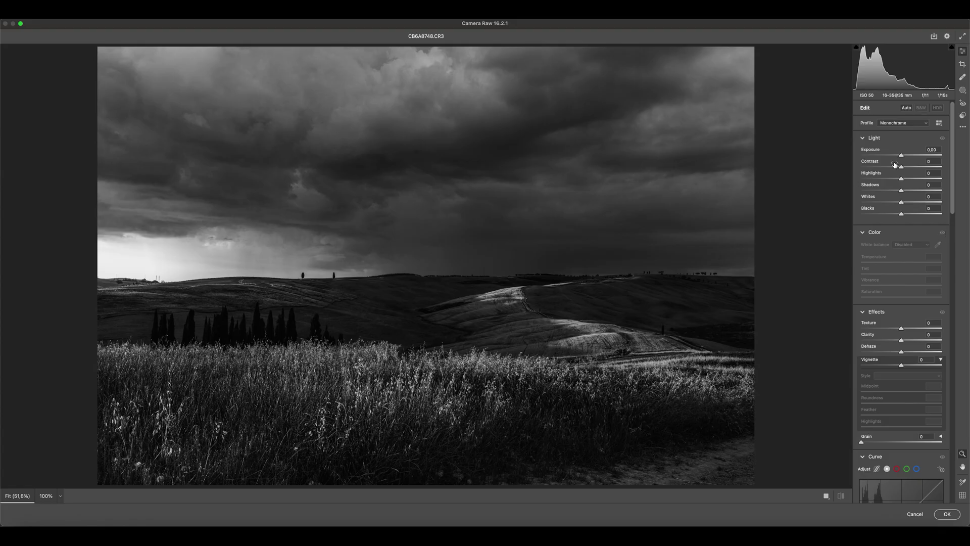
left_click_drag(901, 166, 964, 166)
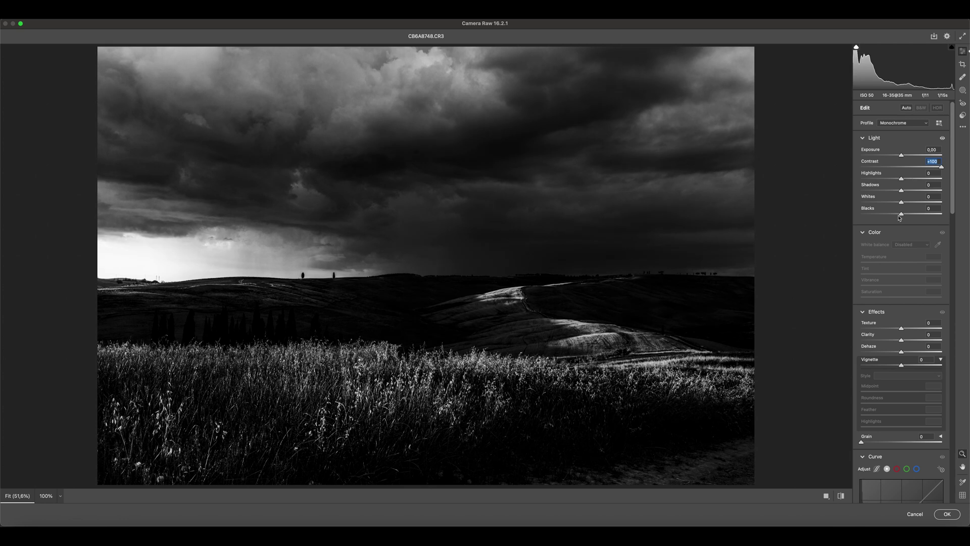
left_click_drag(902, 189, 935, 191)
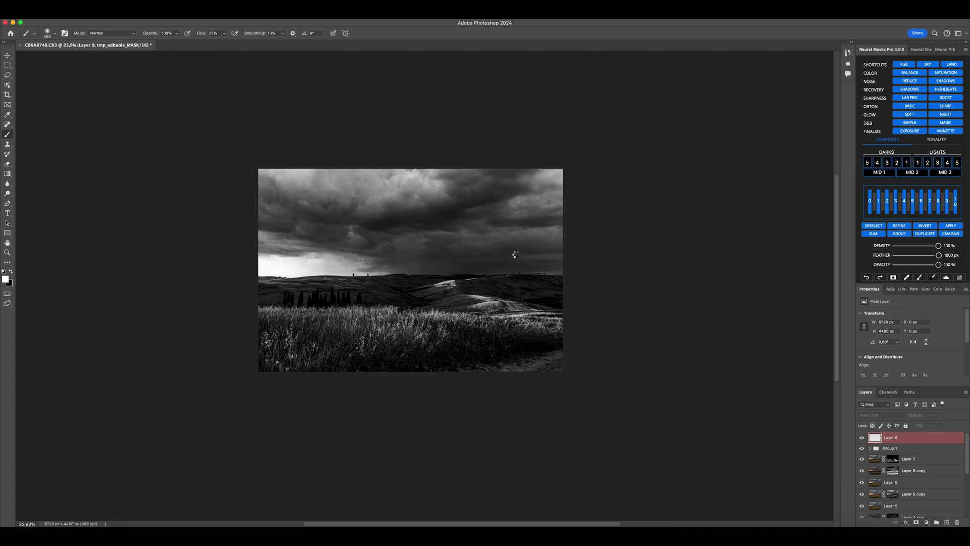
Change the foreground colour to pale peach H 37, S 30, B 100 (#ffe3b2).
scroll(470, 295, "up", 10)
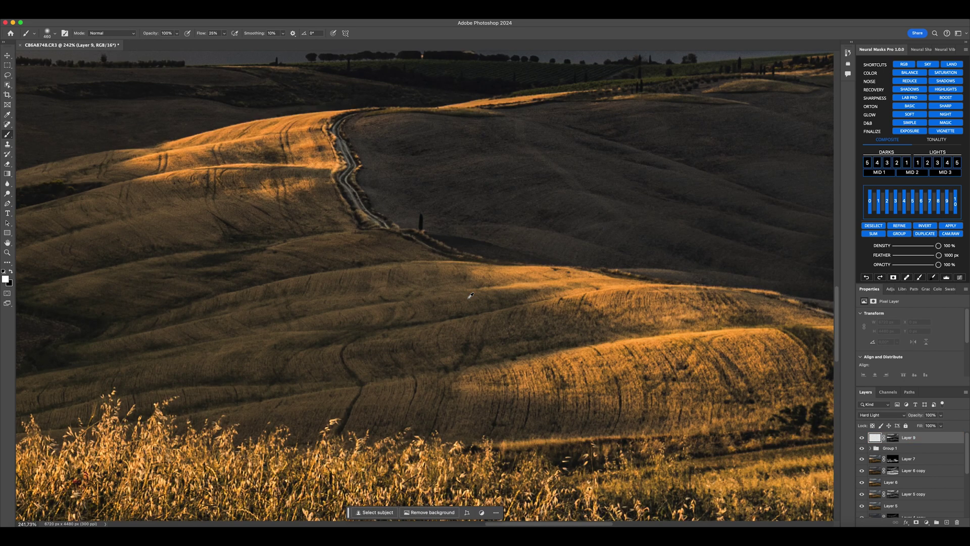
scroll(469, 296, "down", 5)
left_click(5, 279)
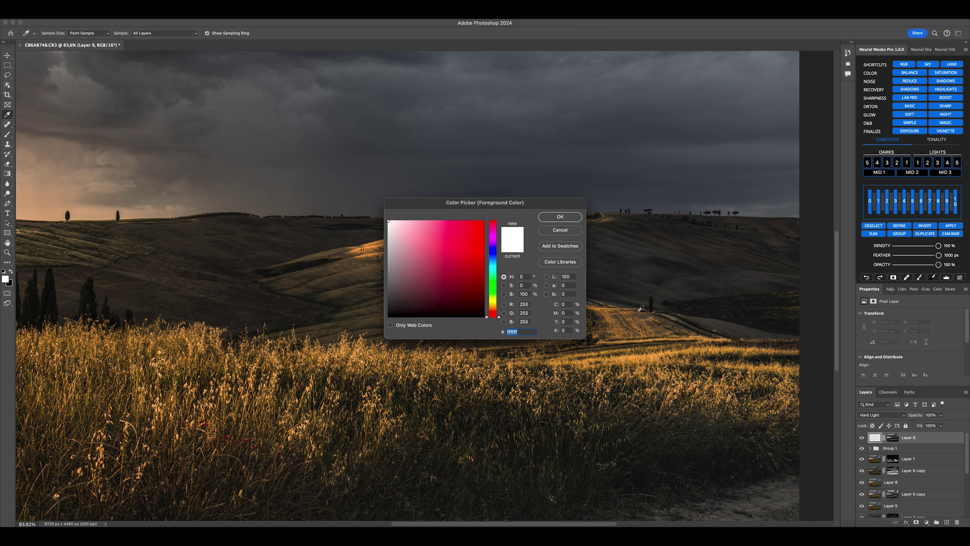
left_click(520, 277)
type("35")
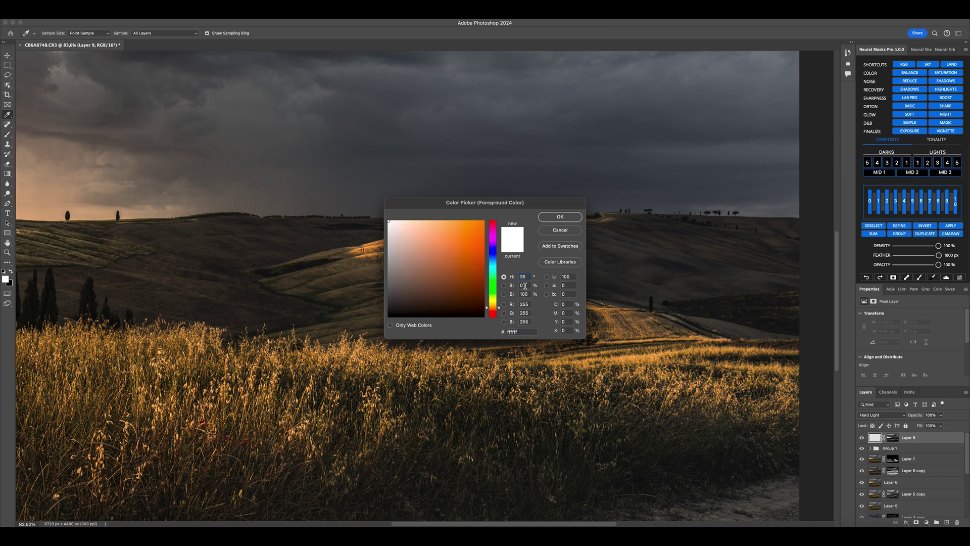
type("100")
left_click_drag(472, 249, 409, 212)
type("30")
type("37")
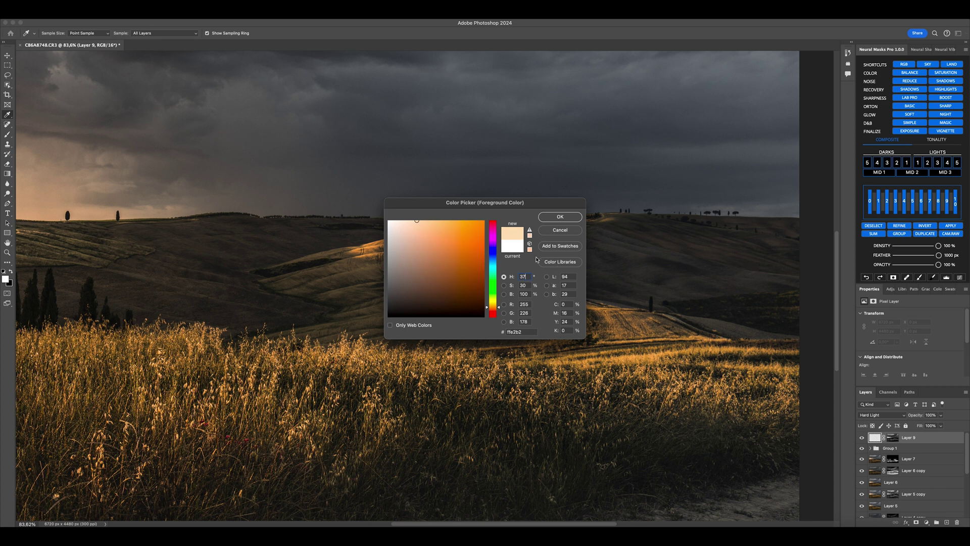
type("38")
left_click(553, 216)
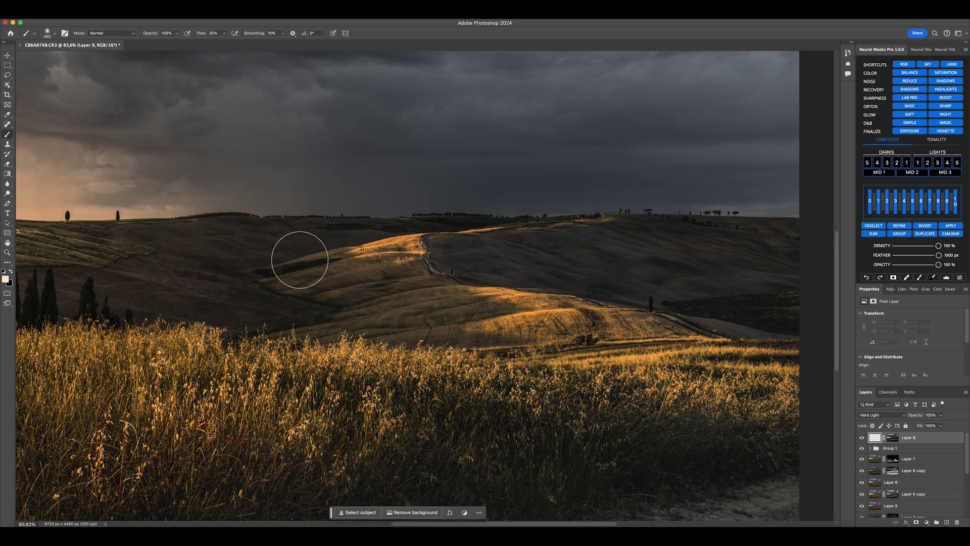
Paint warm peach light over the lit hills, the foreground grass and the left hills near the horizon.
left_click_drag(355, 260, 400, 259)
mouse_move(456, 304)
left_mouse_down()
mouse_move(582, 325)
mouse_move(526, 323)
mouse_move(631, 354)
mouse_move(670, 385)
mouse_move(377, 370)
left_mouse_up()
mouse_move(499, 323)
left_mouse_down()
mouse_move(589, 301)
mouse_move(797, 217)
left_mouse_up()
mouse_move(692, 297)
left_mouse_down()
mouse_move(493, 335)
mouse_move(546, 336)
left_mouse_up()
mouse_move(420, 262)
left_mouse_down()
mouse_move(449, 263)
mouse_move(184, 243)
mouse_move(149, 254)
mouse_move(418, 274)
mouse_move(310, 262)
left_mouse_up()
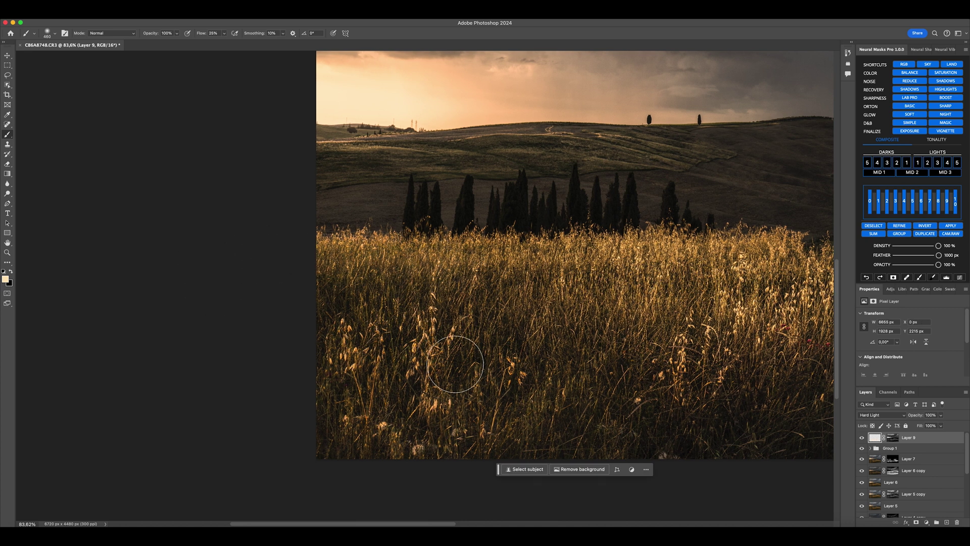
mouse_move(447, 380)
left_mouse_down()
mouse_move(587, 375)
mouse_move(360, 471)
mouse_move(522, 397)
mouse_move(230, 384)
left_mouse_up()
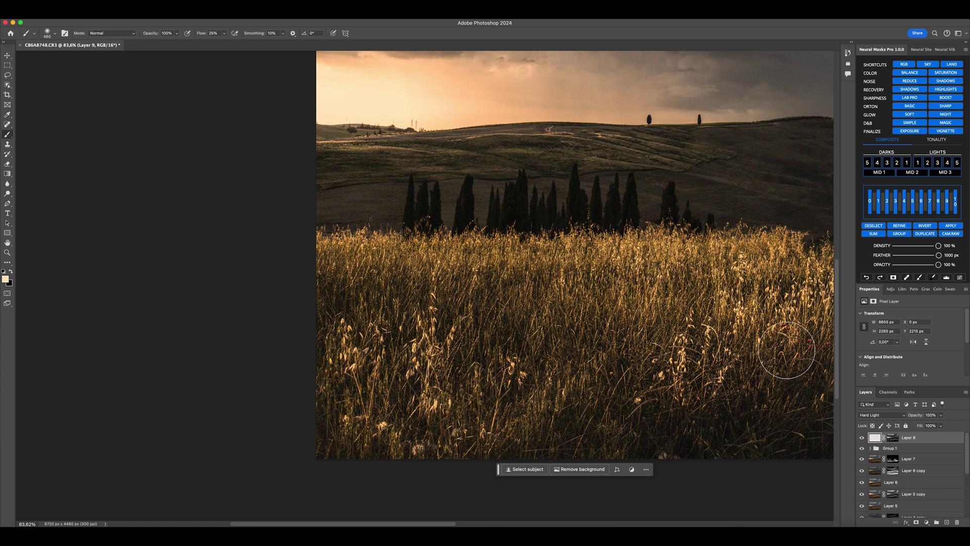
mouse_move(784, 347)
left_mouse_down()
mouse_move(741, 339)
mouse_move(555, 423)
left_mouse_up()
mouse_move(180, 231)
left_mouse_down()
mouse_move(173, 243)
mouse_move(162, 237)
left_mouse_up()
left_click_drag(352, 231, 485, 234)
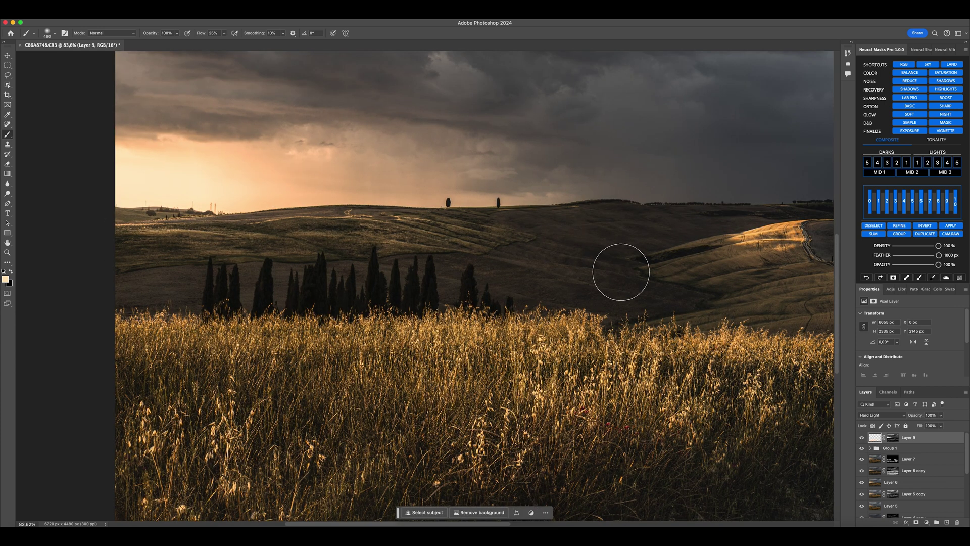
left_click_drag(634, 270, 492, 270)
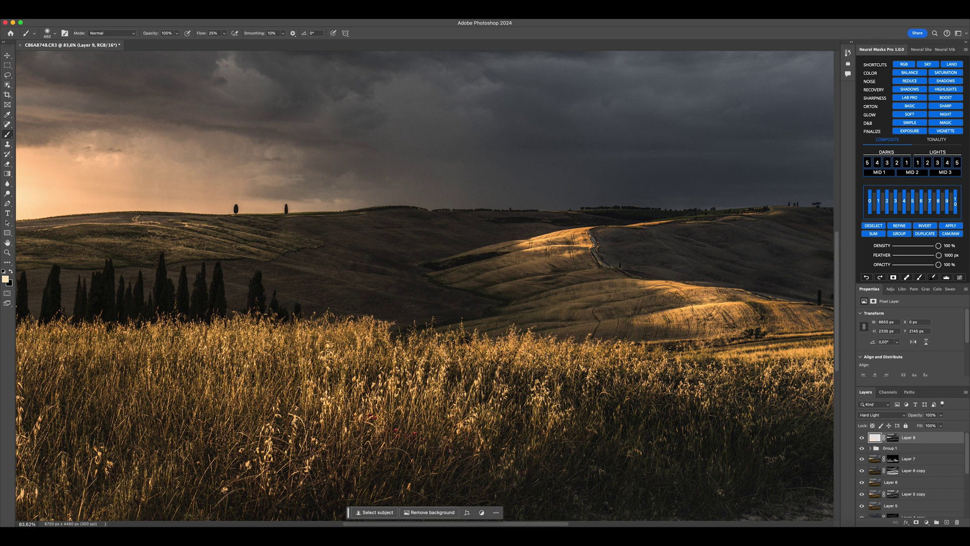
left_click_drag(794, 303, 471, 322)
Shrink the brush to about 79 px and glow the distant sunlit hill crests, undoing one stray stroke.
right_click(376, 228)
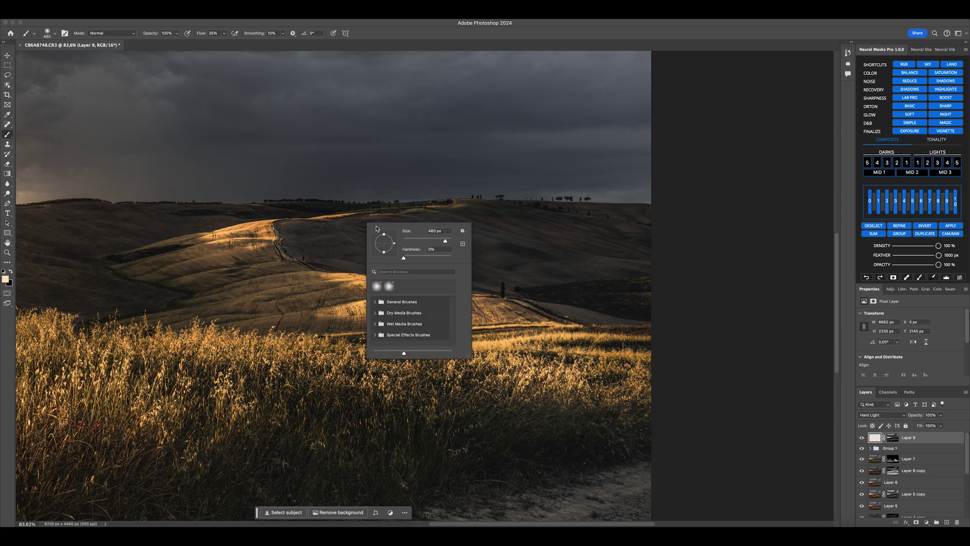
left_click(425, 241)
scroll(331, 216, "up", 10)
left_click_drag(310, 215, 536, 196)
key("super+z")
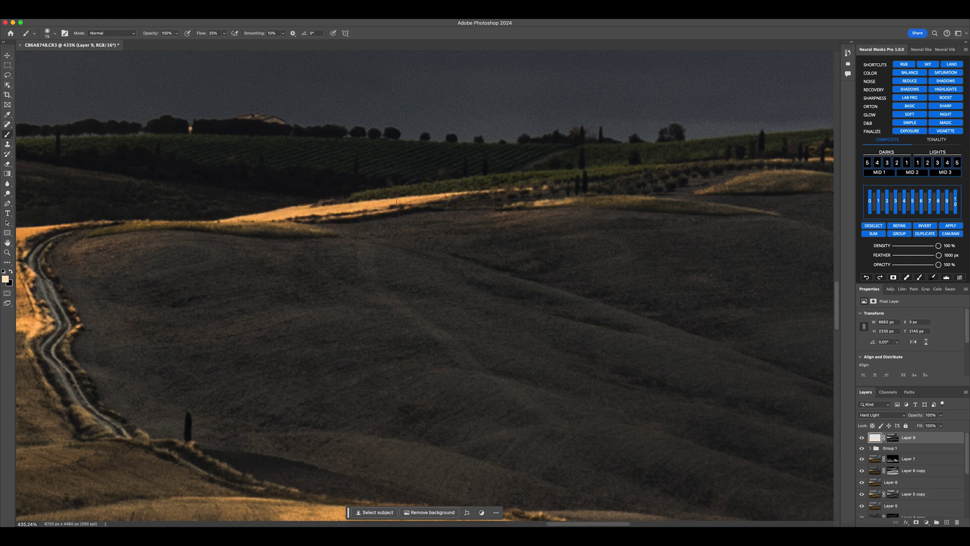
left_click_drag(724, 178, 524, 186)
mouse_move(644, 174)
left_mouse_down()
mouse_move(754, 166)
mouse_move(407, 162)
left_mouse_up()
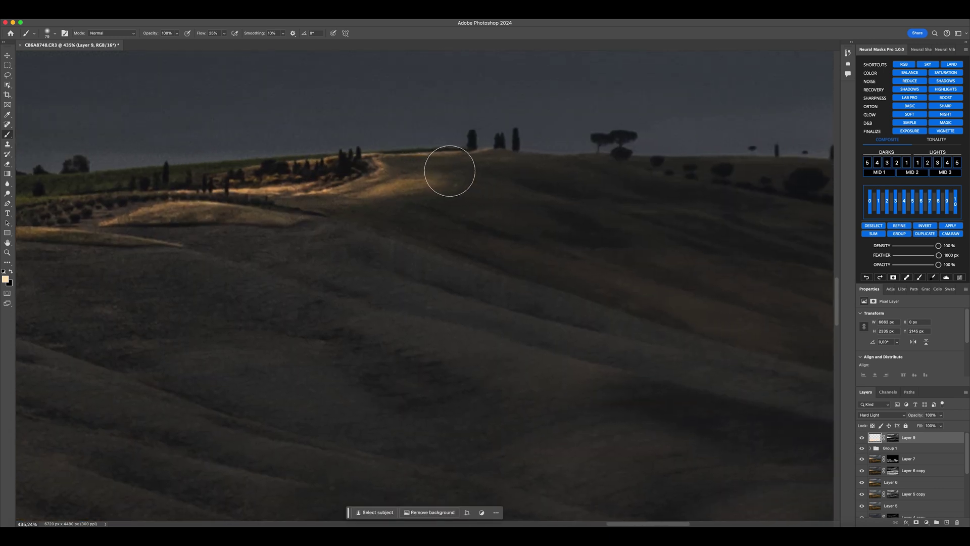
scroll(509, 238, "down", 6)
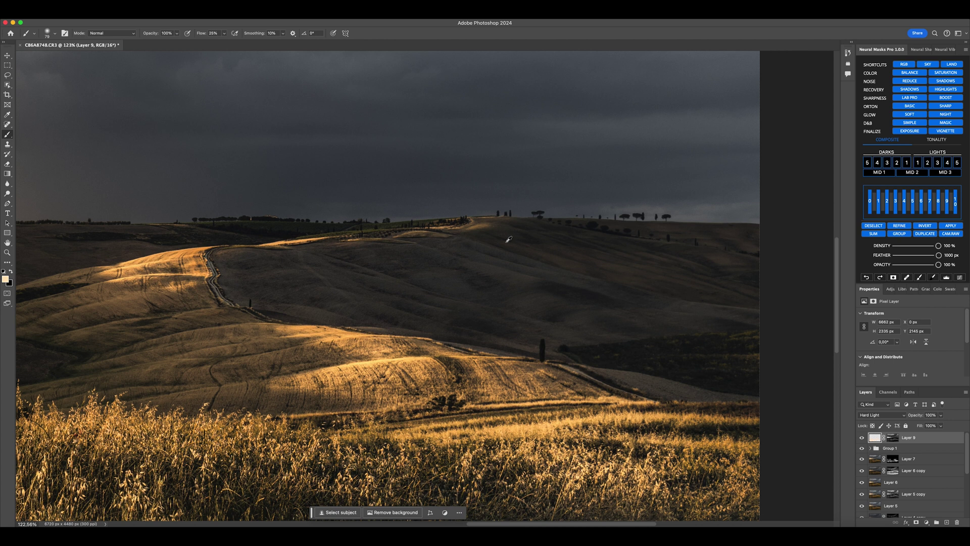
scroll(509, 238, "down", 6)
Compare the image with and without Layer 9's warm light, then fit it on screen.
scroll(469, 246, "up", 2)
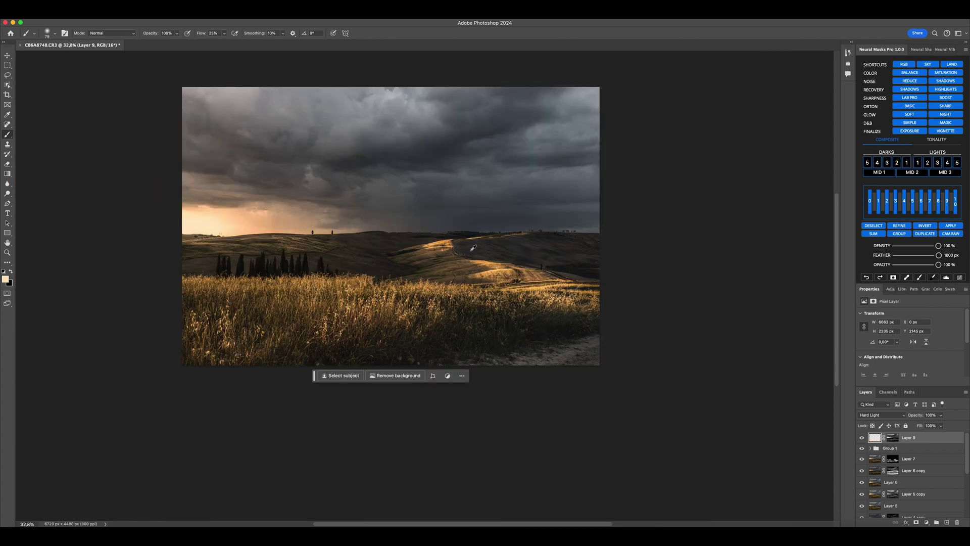
left_click(862, 439)
left_click(861, 439)
left_click(862, 439)
left_click(861, 438)
scroll(549, 274, "up", 3)
scroll(549, 270, "down", 6)
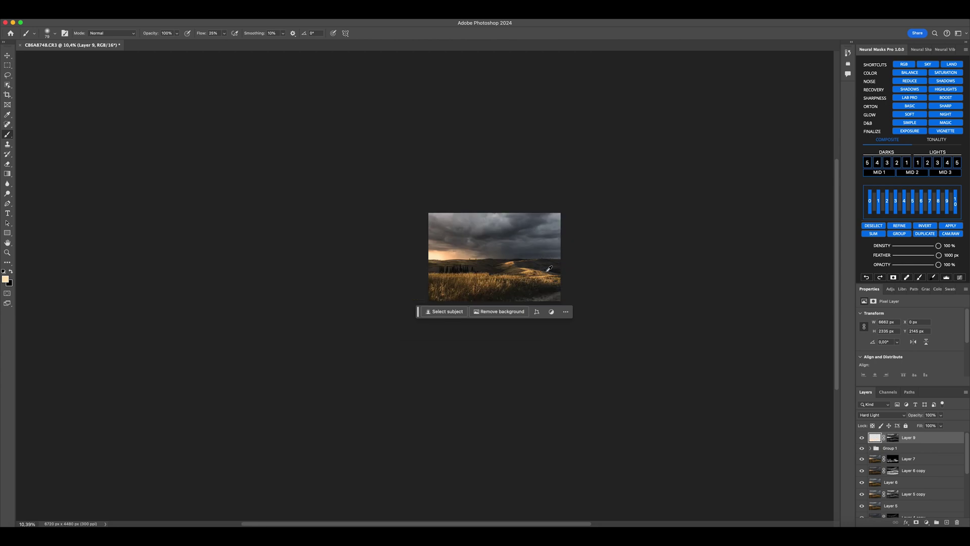
scroll(549, 268, "up", 3)
left_click(7, 253)
right_click(416, 282)
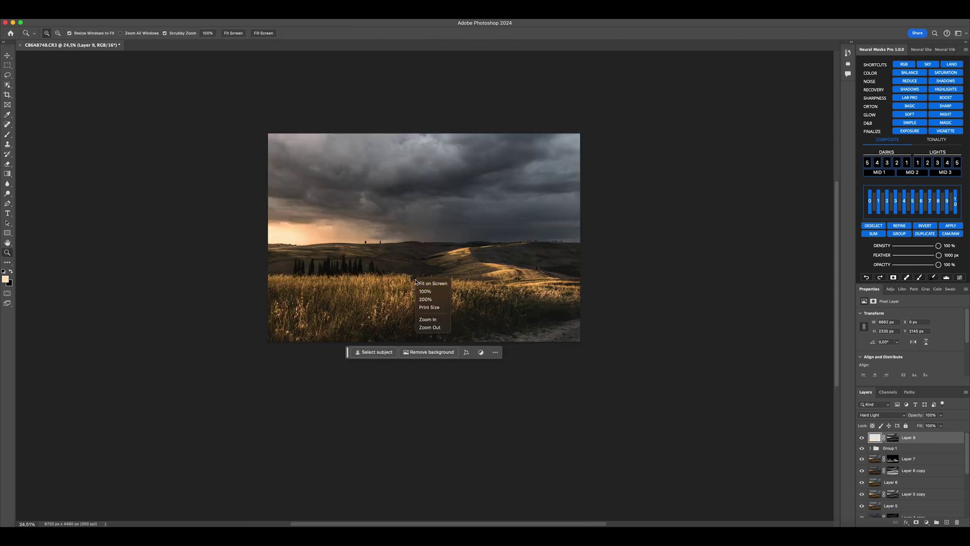
left_click(438, 285)
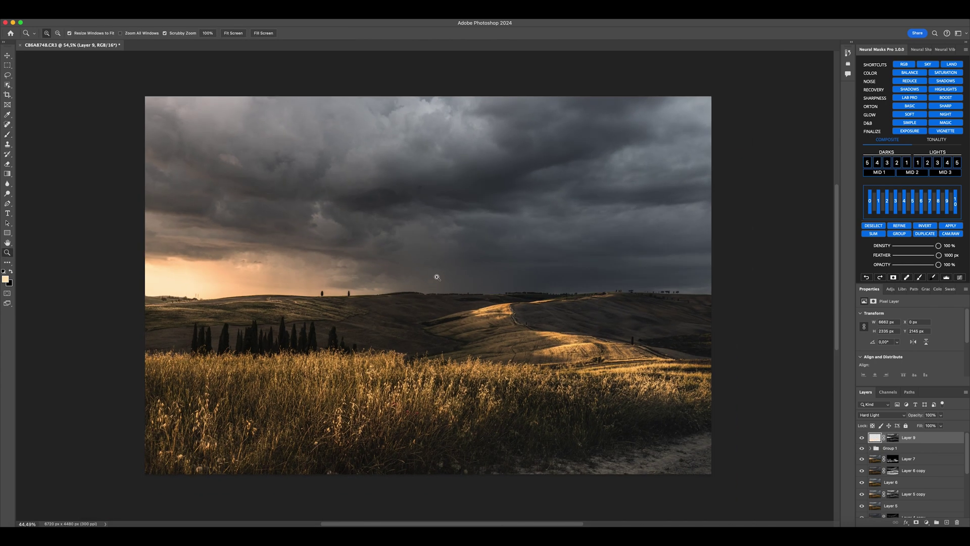
scroll(938, 521, "down", 1)
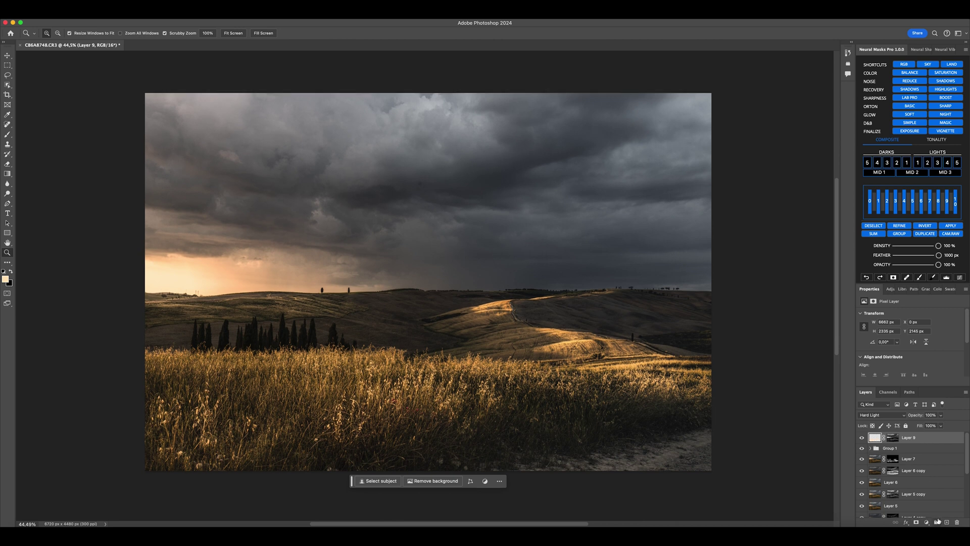
Stamp visible layers into Layer 10 and heal the sky's dark dust spot with a 90 px Spot Healing Brush.
key("super+alt+shift+e")
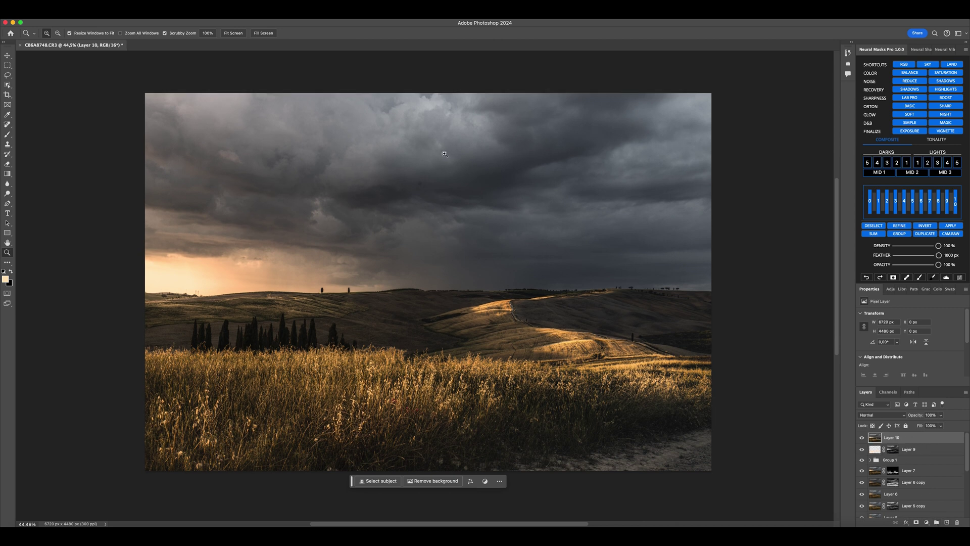
left_click_drag(420, 182, 483, 169)
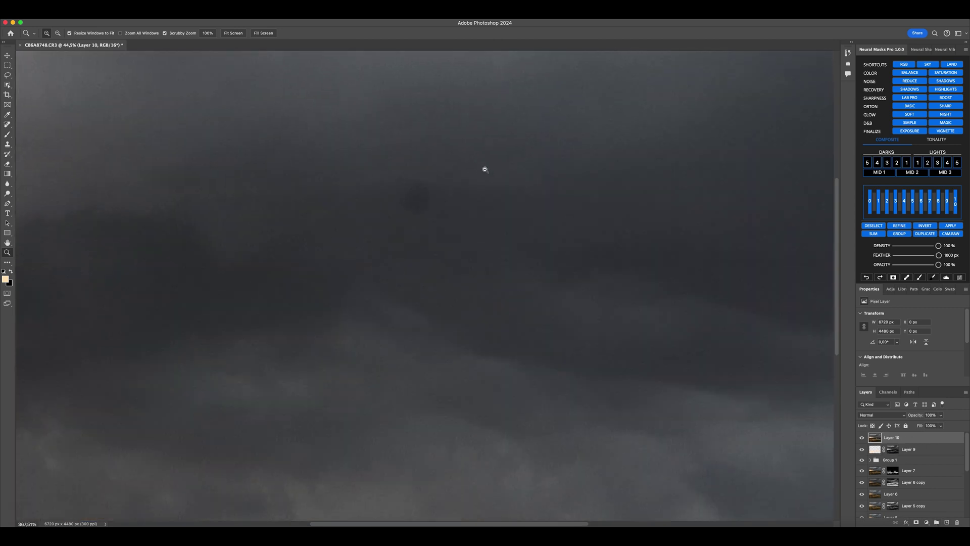
left_click(7, 125)
right_click(383, 195)
left_click(426, 209)
left_click(430, 39)
left_click(418, 203)
scroll(500, 297, "down", 10)
scroll(500, 297, "down", 3)
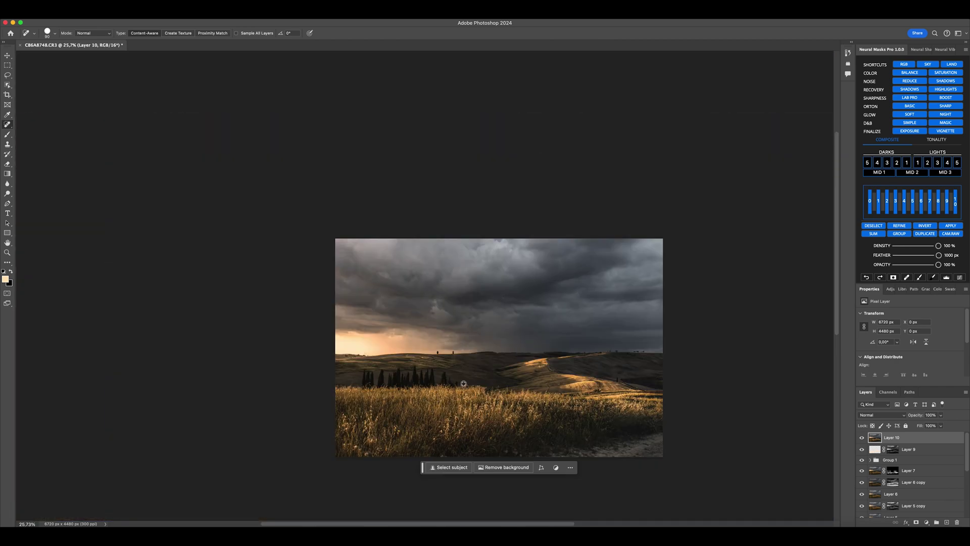
scroll(385, 374, "up", 5)
scroll(543, 342, "right", 6)
scroll(543, 342, "right", 4)
scroll(543, 343, "down", 4)
scroll(543, 343, "up", 3)
scroll(443, 315, "down", 1)
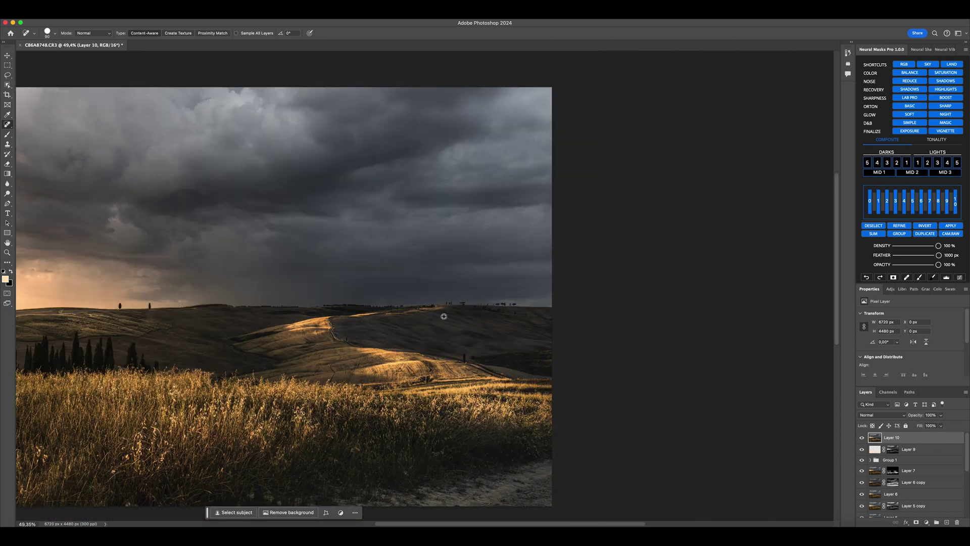
left_click(7, 252)
right_click(150, 285)
left_click(161, 290)
scroll(407, 315, "down", 2)
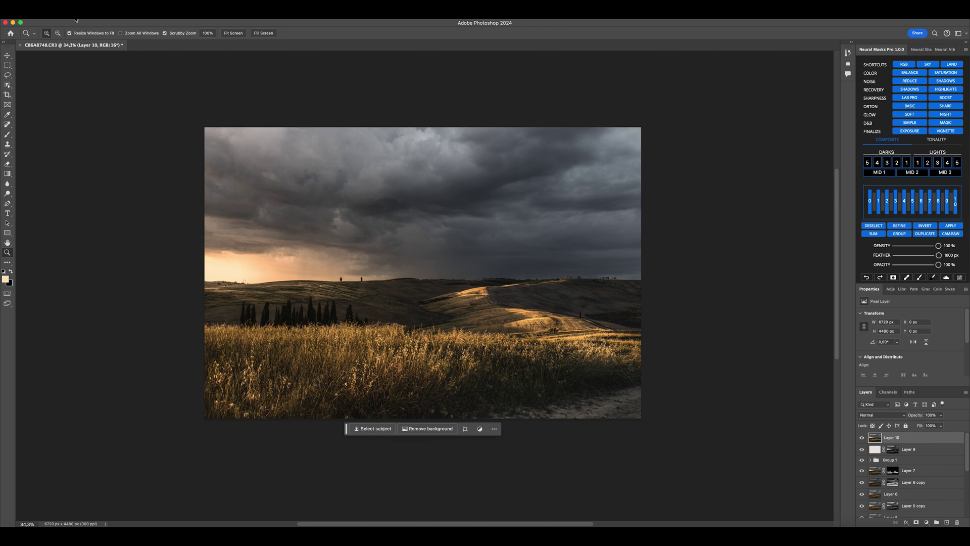
Start Perspective Warp and lay out planes over the grass, hills and sky.
left_click(278, 15)
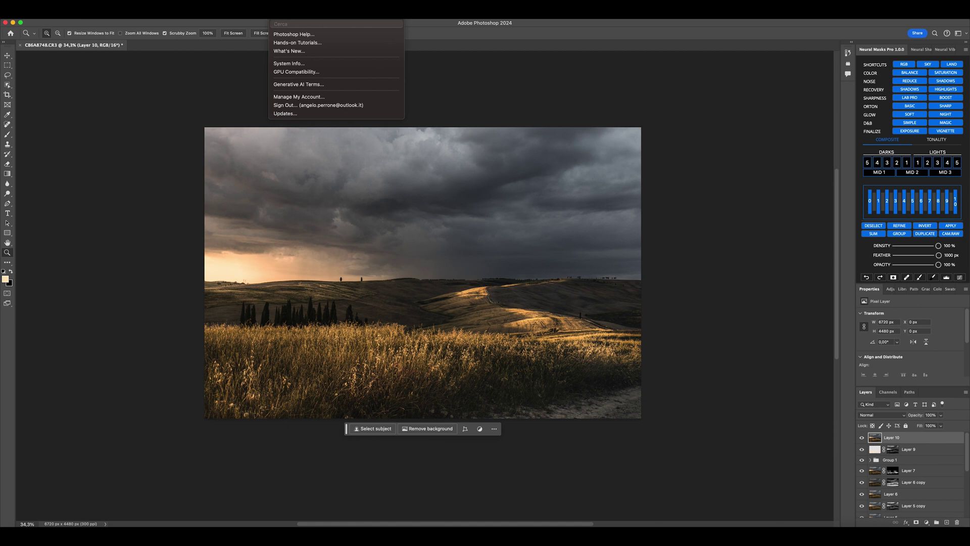
type("war")
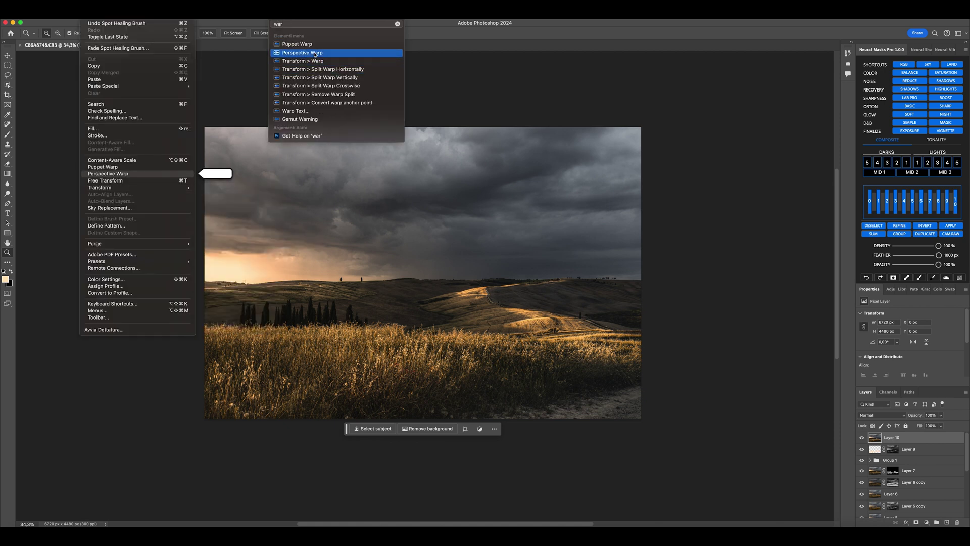
left_click(315, 54)
left_click_drag(201, 423, 642, 332)
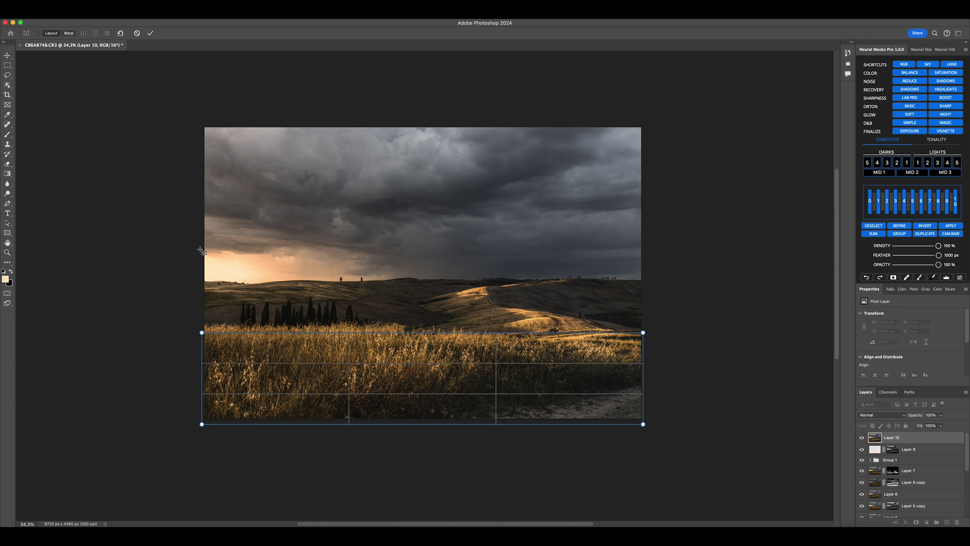
mouse_move(201, 250)
left_mouse_down()
mouse_move(228, 277)
mouse_move(574, 331)
mouse_move(643, 333)
left_mouse_up()
mouse_move(201, 121)
left_mouse_down()
mouse_move(233, 183)
mouse_move(581, 225)
mouse_move(643, 250)
left_mouse_up()
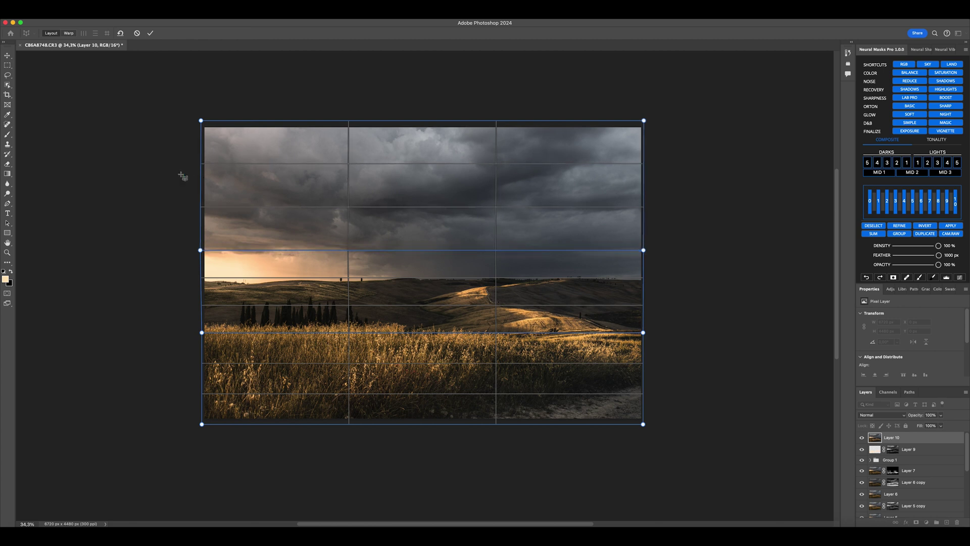
left_click(67, 33)
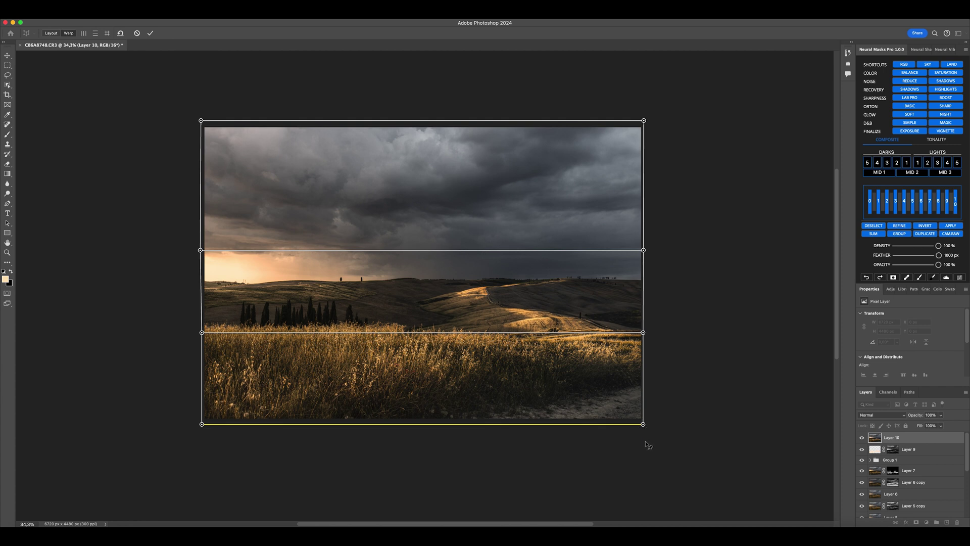
Warp the planes to stretch the grass down, raise the horizon and extend the sky upward.
left_click_drag(646, 442, 645, 474)
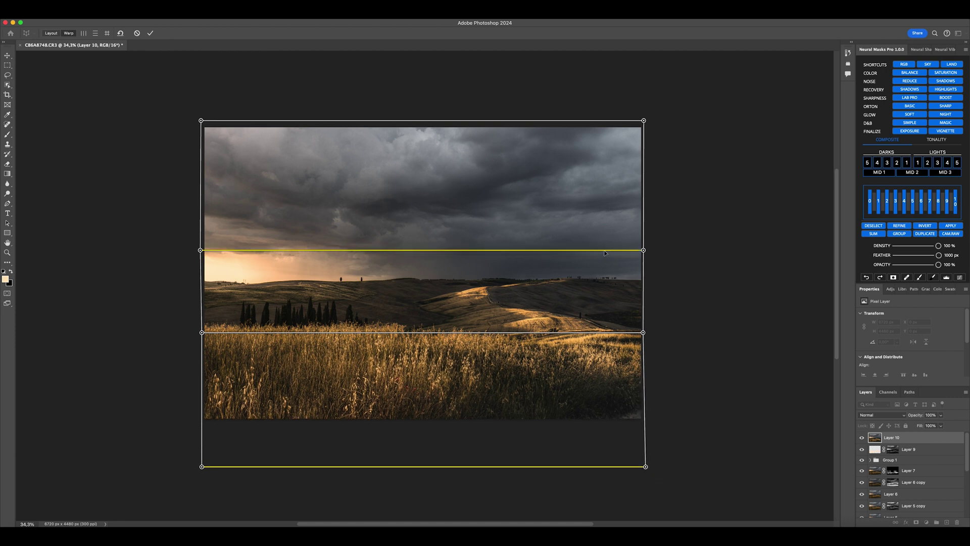
left_click_drag(645, 251, 647, 223)
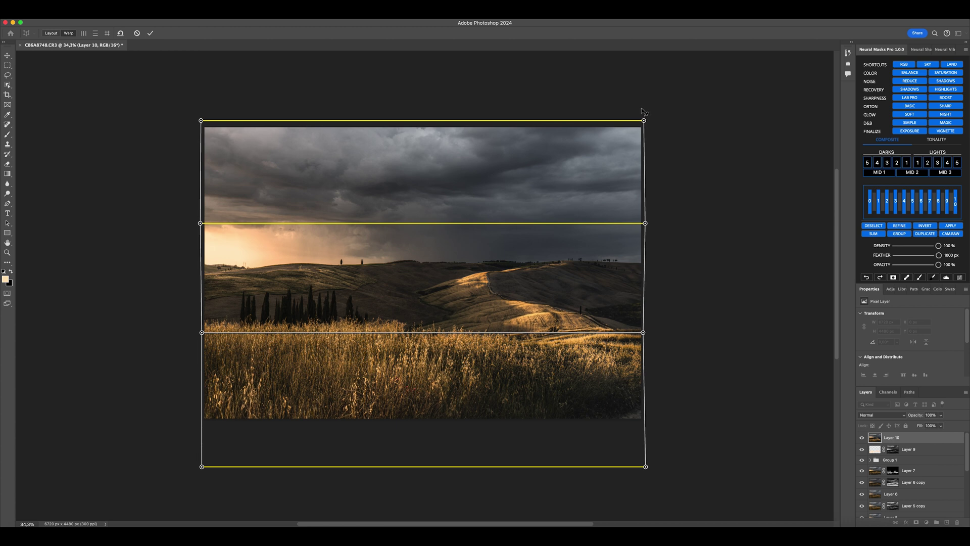
left_click_drag(643, 119, 648, 104)
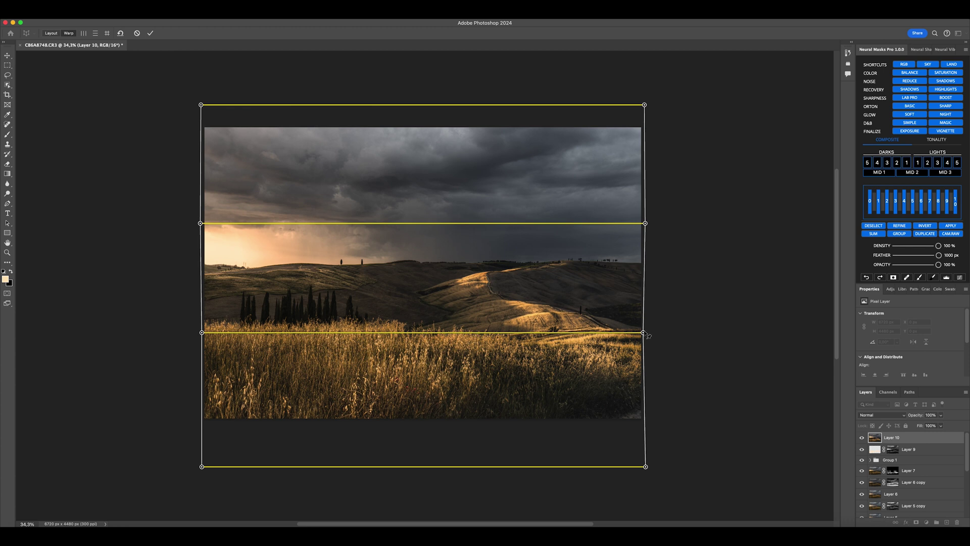
left_click_drag(648, 334, 648, 335)
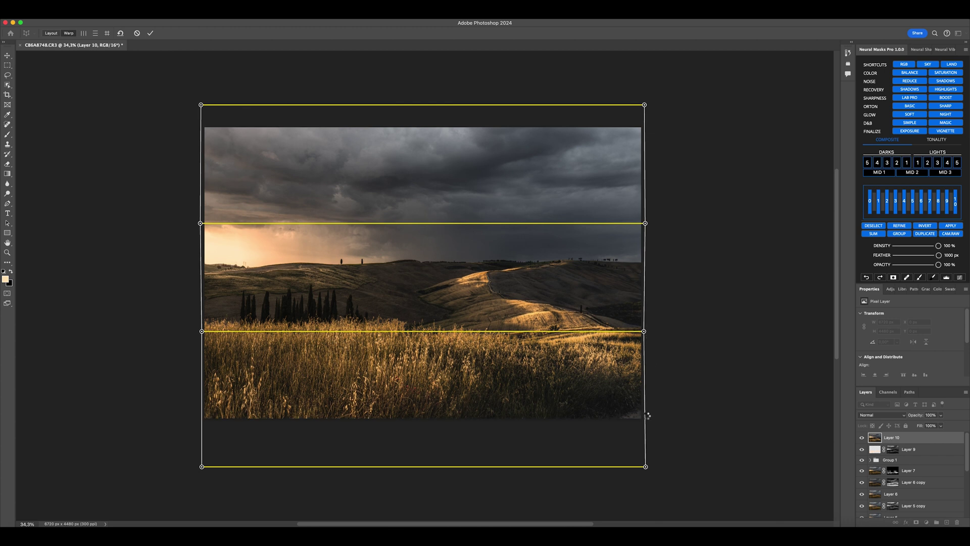
Commit the warp and marquee-select the empty bottom-right corner.
key("Return")
key("z")
scroll(726, 418, "left", 10)
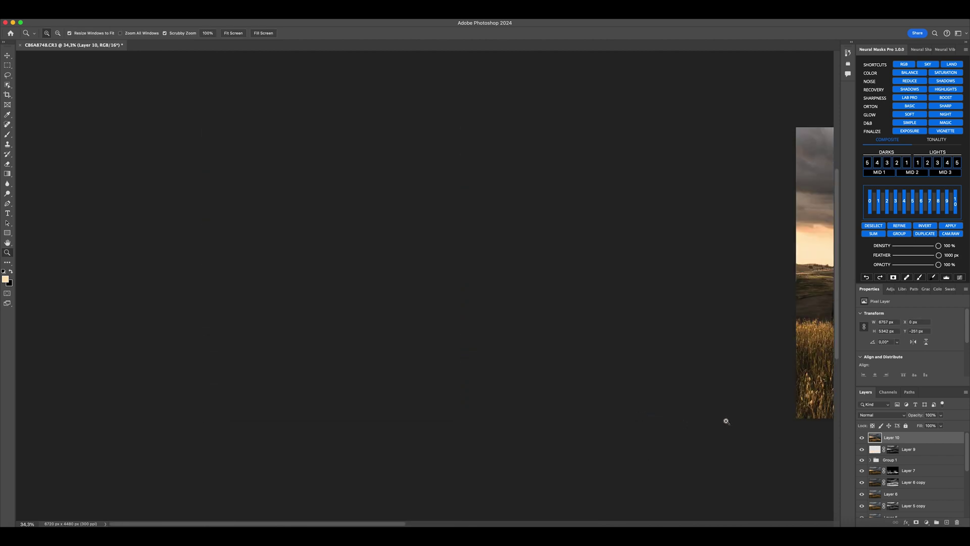
scroll(726, 418, "right", 8)
scroll(722, 416, "right", 4)
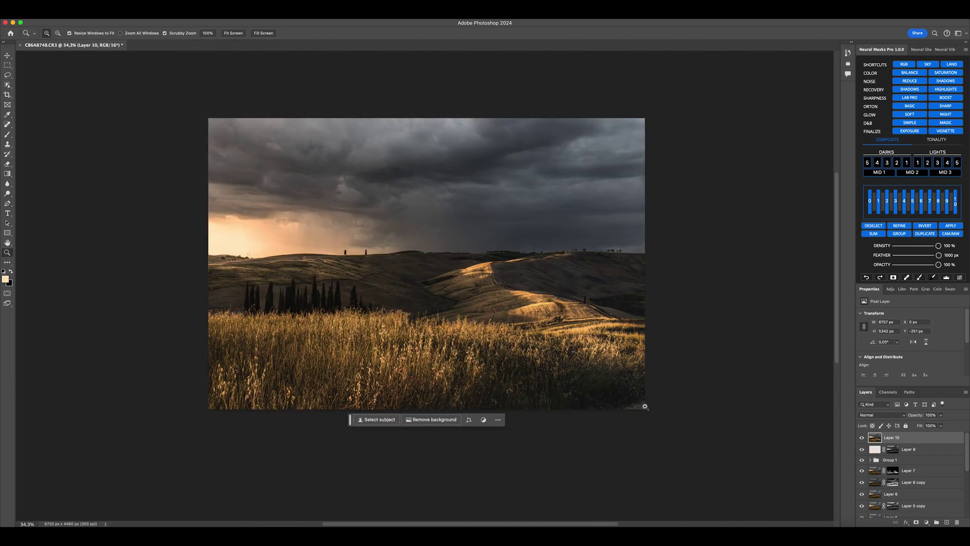
left_click_drag(645, 406, 710, 403)
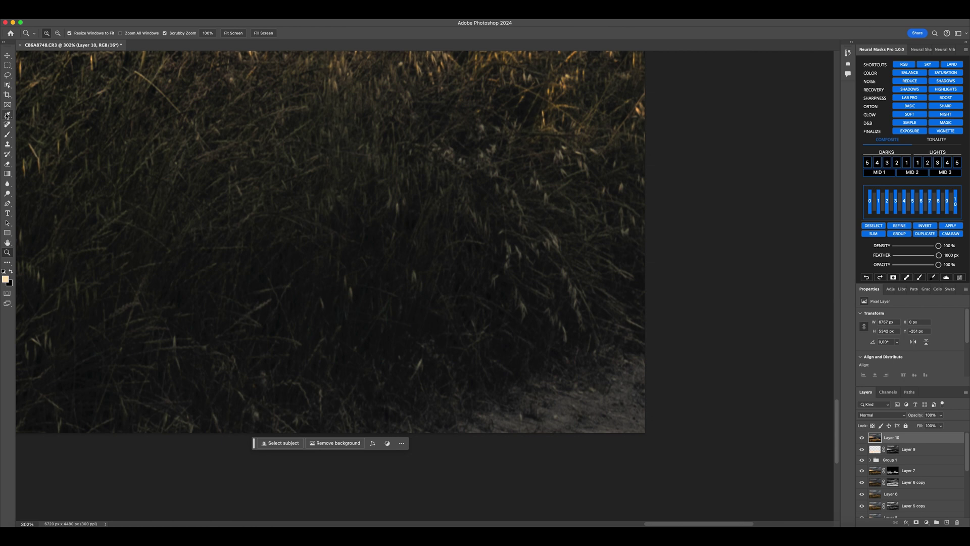
left_click(7, 65)
left_click_drag(356, 307, 649, 333)
Content-Aware Fill the corner gap onto a new layer and deselect.
right_click(441, 261)
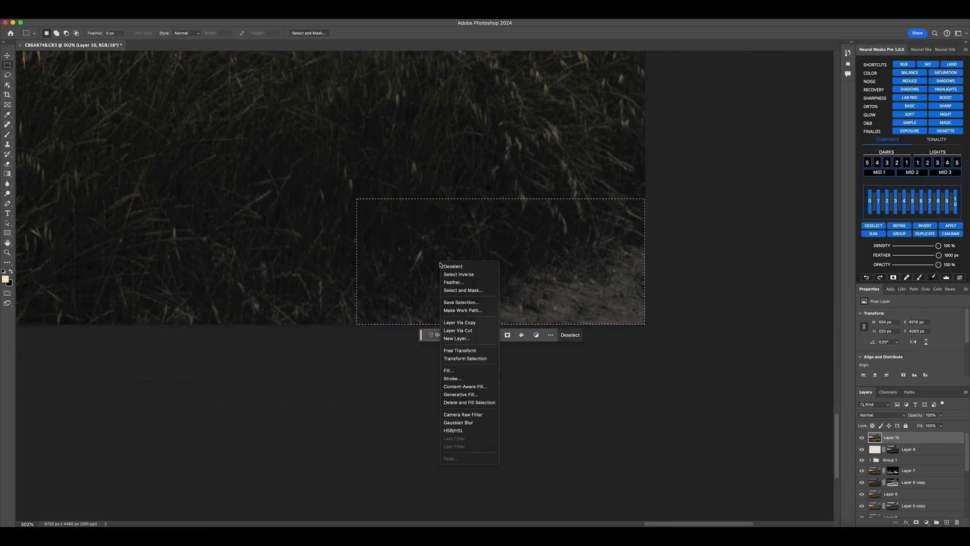
left_click(469, 387)
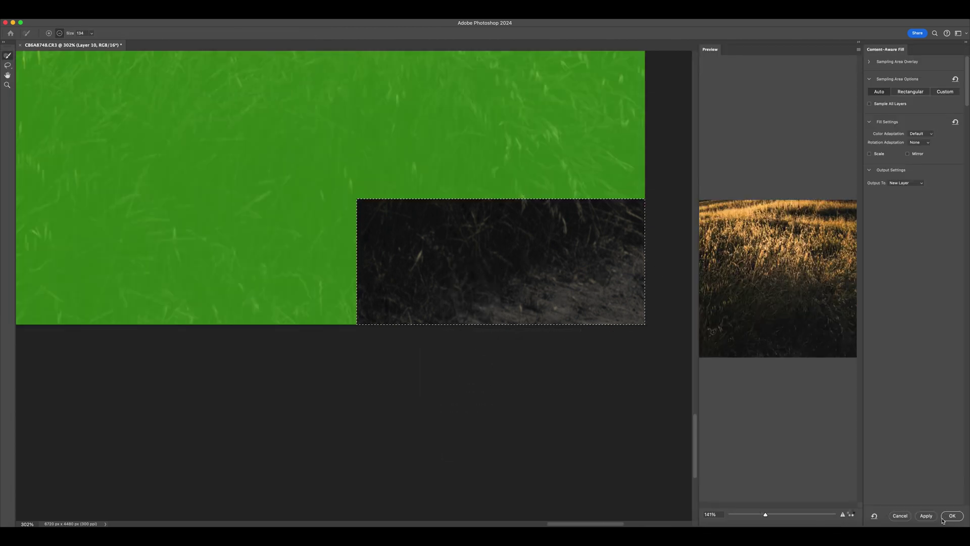
left_click(947, 518)
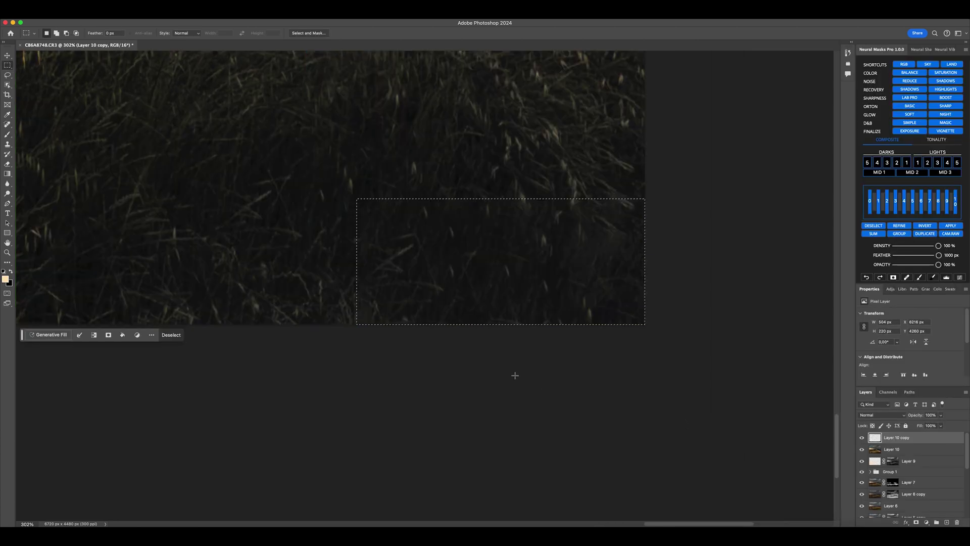
left_click(457, 334)
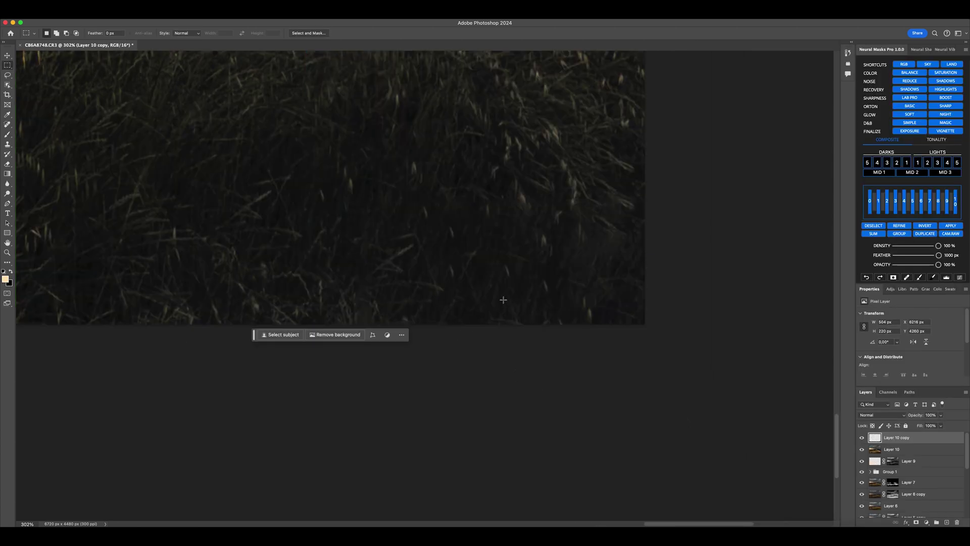
scroll(503, 299, "down", 10)
scroll(503, 300, "up", 3)
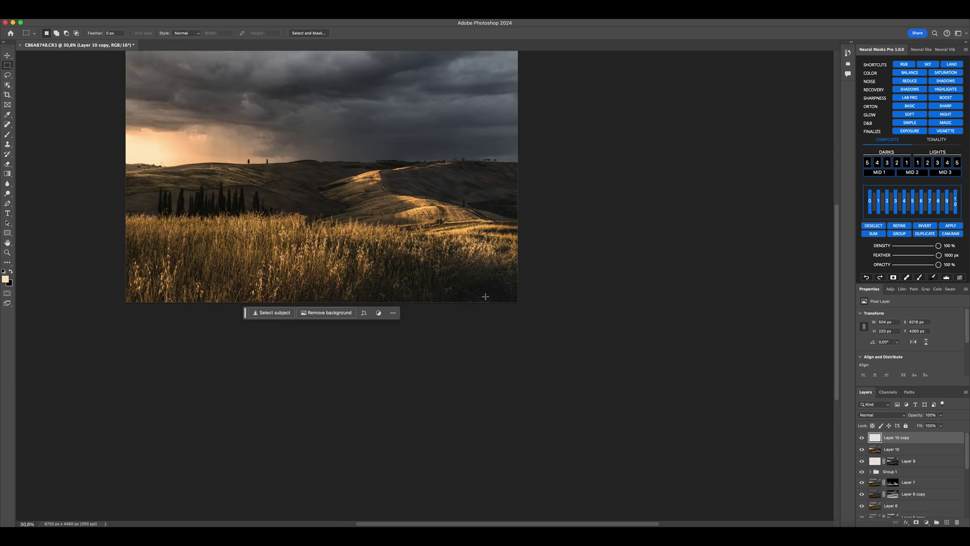
scroll(486, 296, "up", 3)
scroll(487, 298, "left", 3)
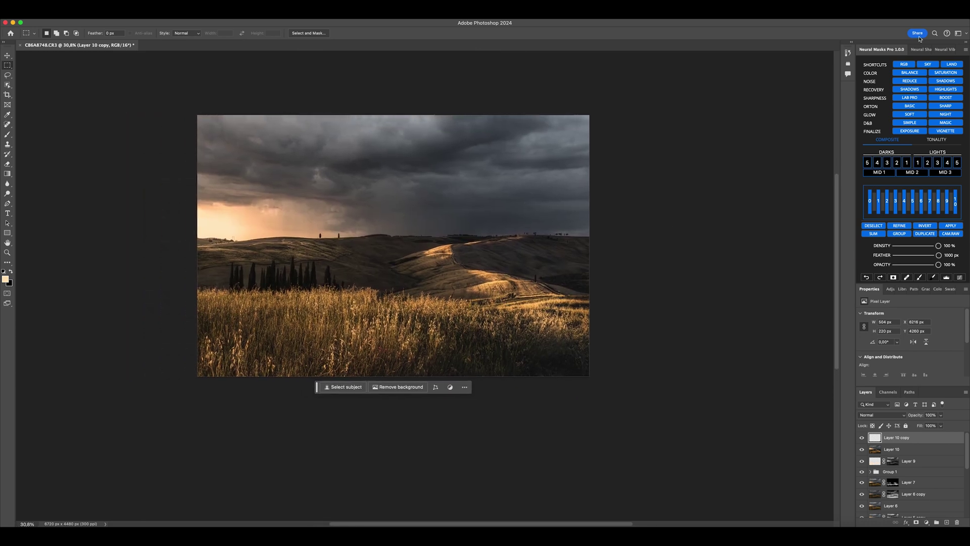
Add Neural Sharp's Blue Sharpness Mask layer and compare it against the unsharpened view.
left_click(928, 50)
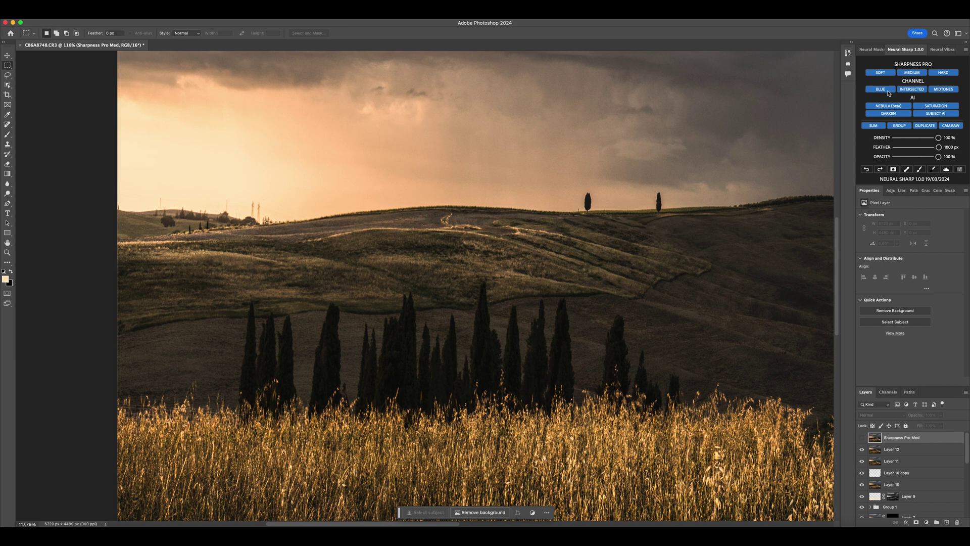
left_click(888, 91)
left_click(862, 438)
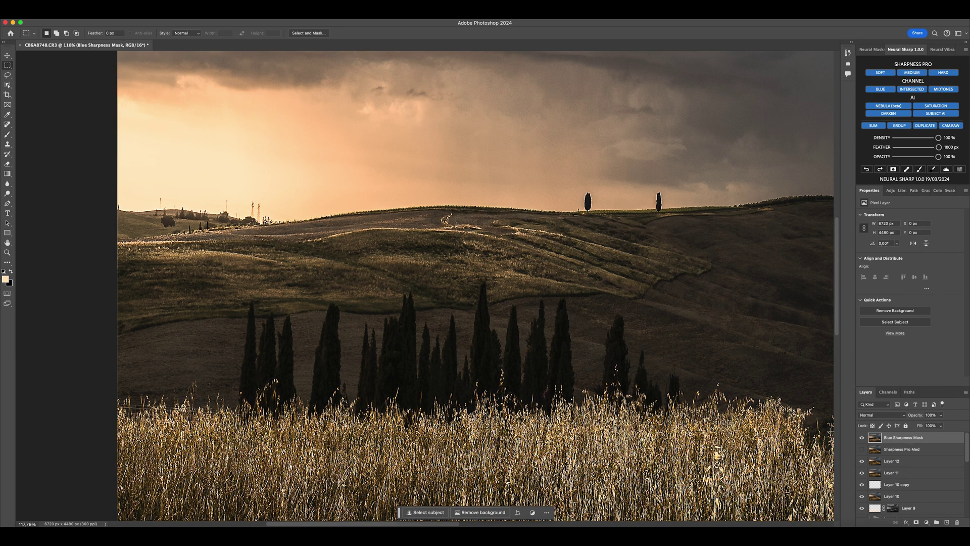
left_click_drag(546, 349, 437, 258)
scroll(471, 283, "down", 10)
scroll(471, 284, "up", 7)
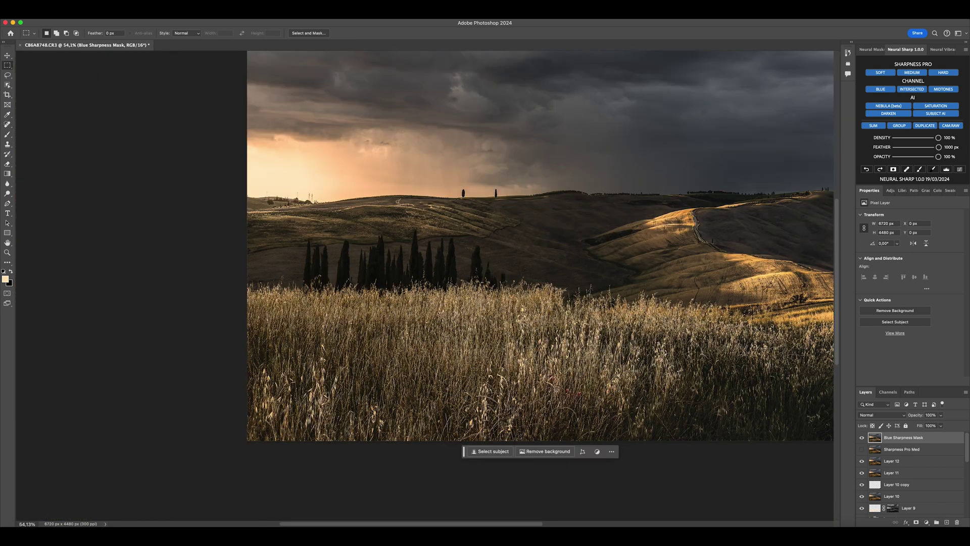
scroll(587, 371, "up", 4)
Lower the Blue Sharpness Mask layer's opacity to 25%.
left_click_drag(909, 414, 885, 413)
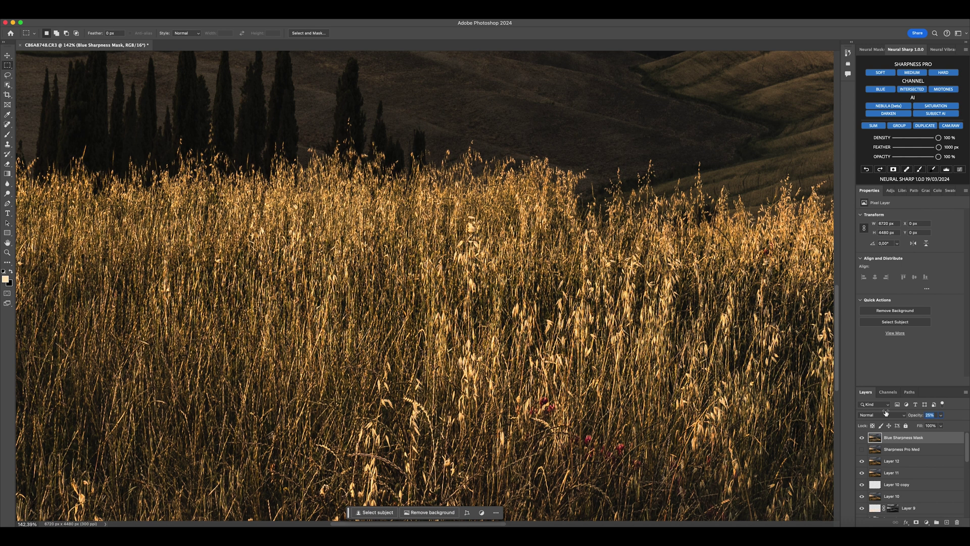
left_click_drag(747, 328, 464, 425)
left_click_drag(608, 269, 493, 411)
left_click_drag(566, 121, 500, 305)
Toggle the Blue Sharpness Mask layer to compare sharpening on the hills and cypress hill.
left_click(861, 437)
left_click(861, 437)
left_click(862, 438)
left_click(862, 437)
left_click_drag(215, 301, 621, 328)
left_click_drag(263, 311, 601, 326)
left_click_drag(441, 321, 685, 324)
left_click(862, 439)
left_click(862, 438)
left_click(862, 438)
left_click(863, 438)
scroll(585, 336, "down", 10)
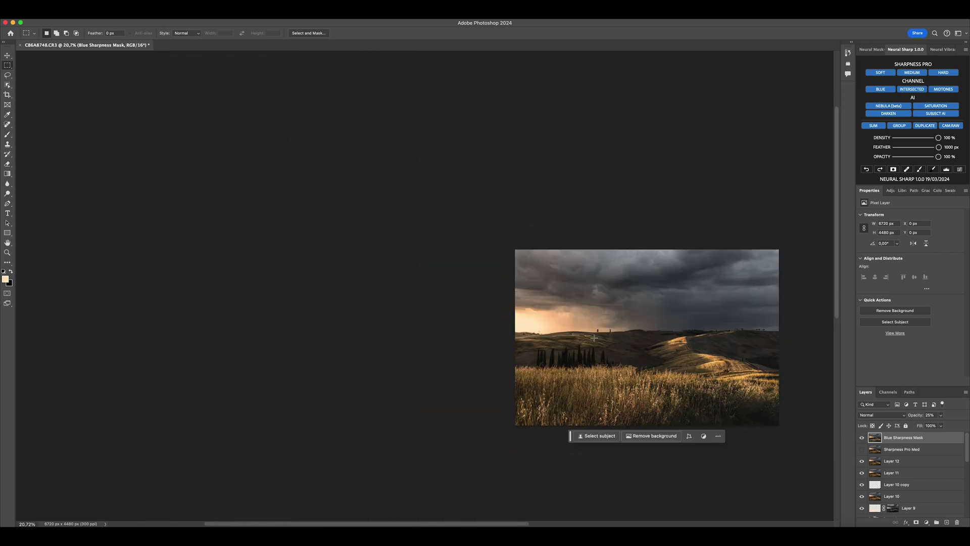
scroll(585, 337, "up", 2)
scroll(591, 336, "right", 5)
scroll(550, 327, "down", 3)
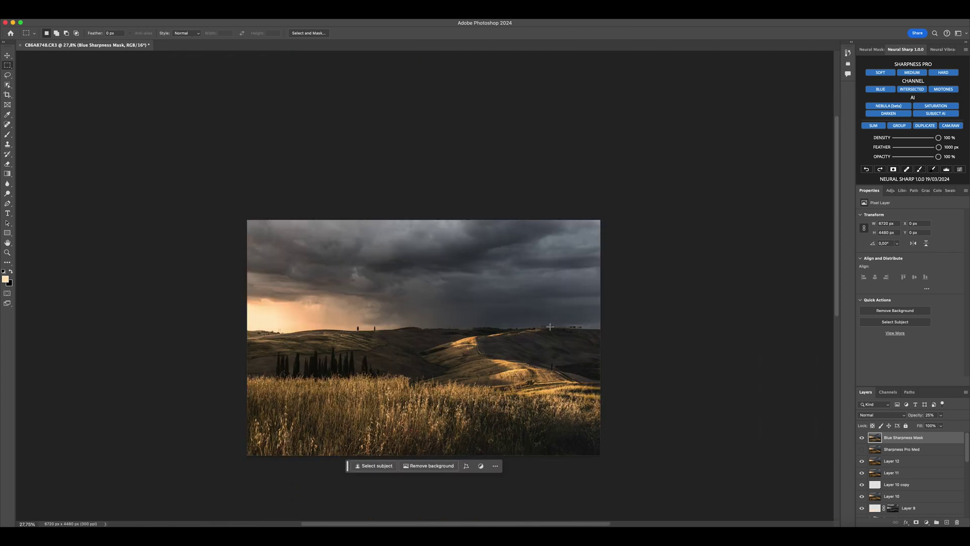